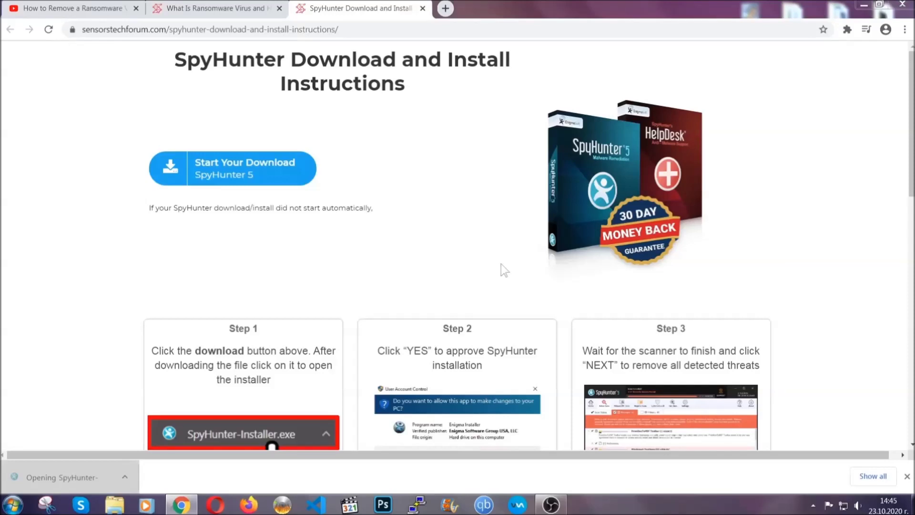
Install SpyHunter 5 in English, accepting the EULA and Privacy Policy, and finish setup.
{"action": "scroll", "coordinate": [470, 263], "scroll_direction": "down", "scroll_amount": 1}
{"action": "left_click", "coordinate": [429, 260]}
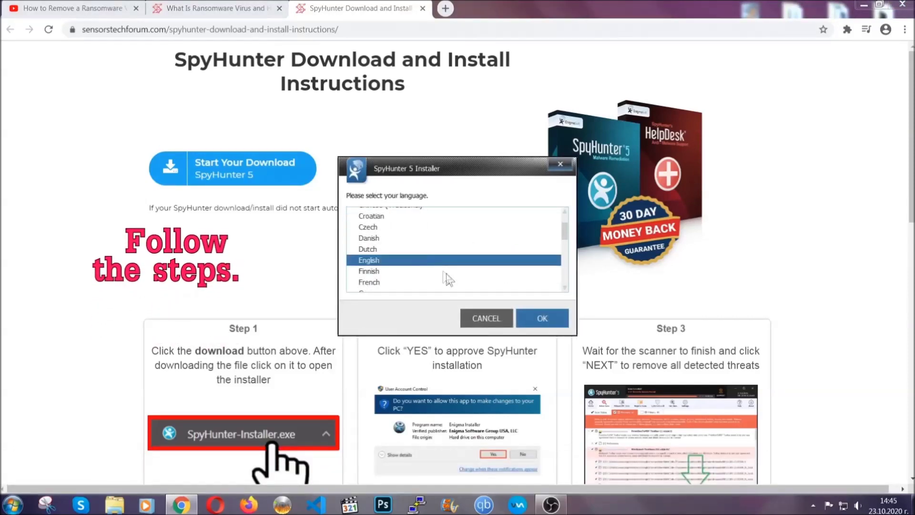
{"action": "left_click", "coordinate": [536, 318]}
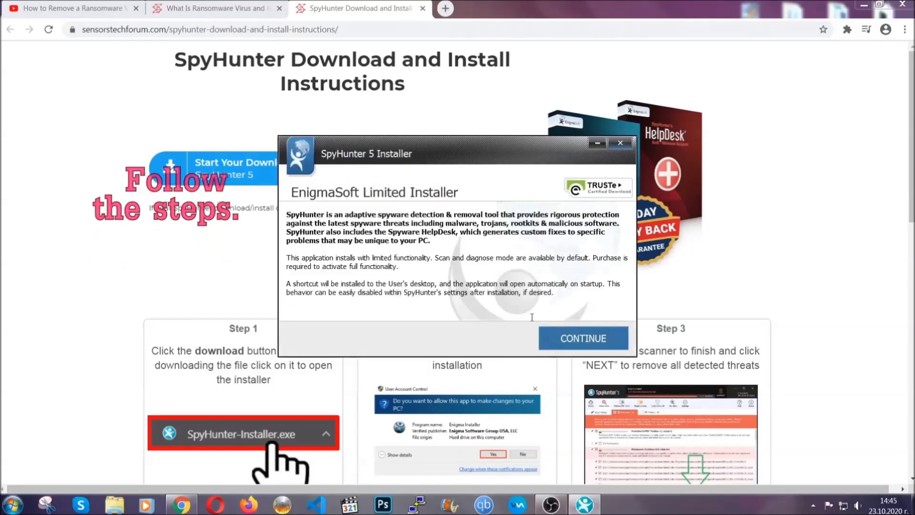
{"action": "left_click", "coordinate": [553, 331]}
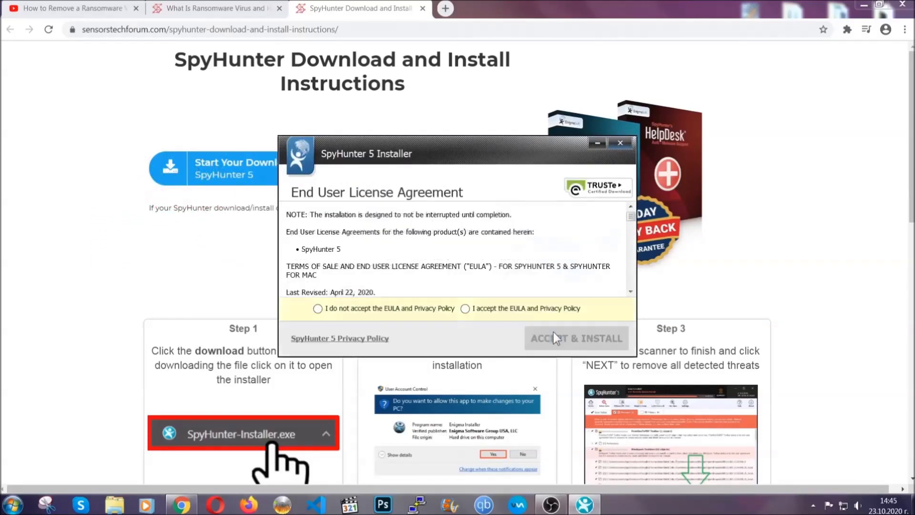
{"action": "left_click", "coordinate": [524, 308]}
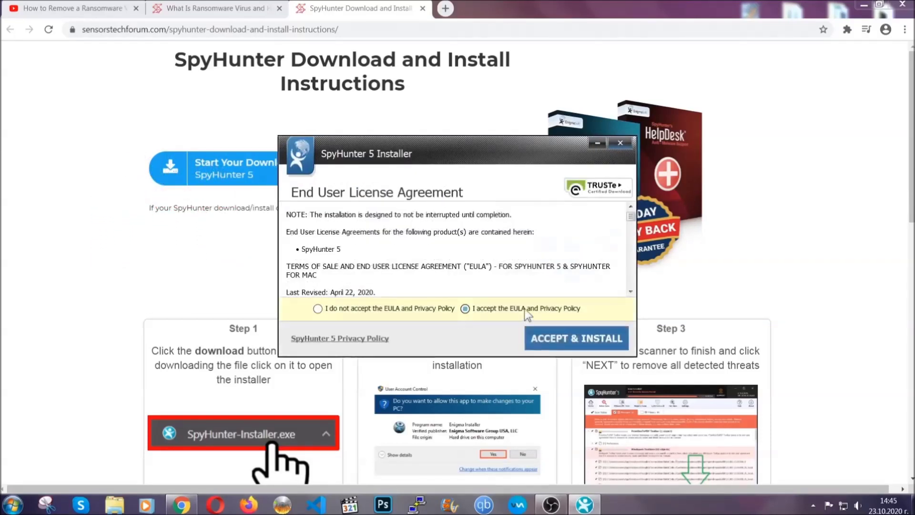
{"action": "left_click", "coordinate": [546, 337]}
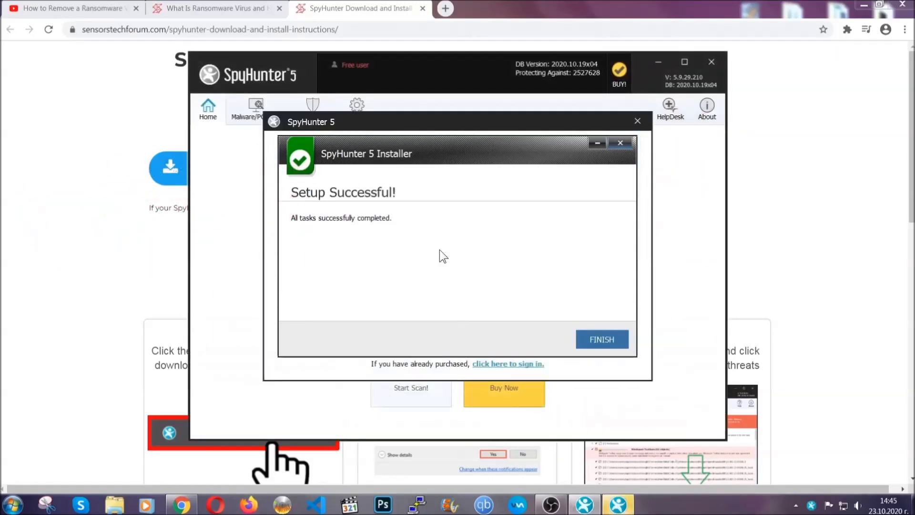
{"action": "left_click", "coordinate": [587, 341]}
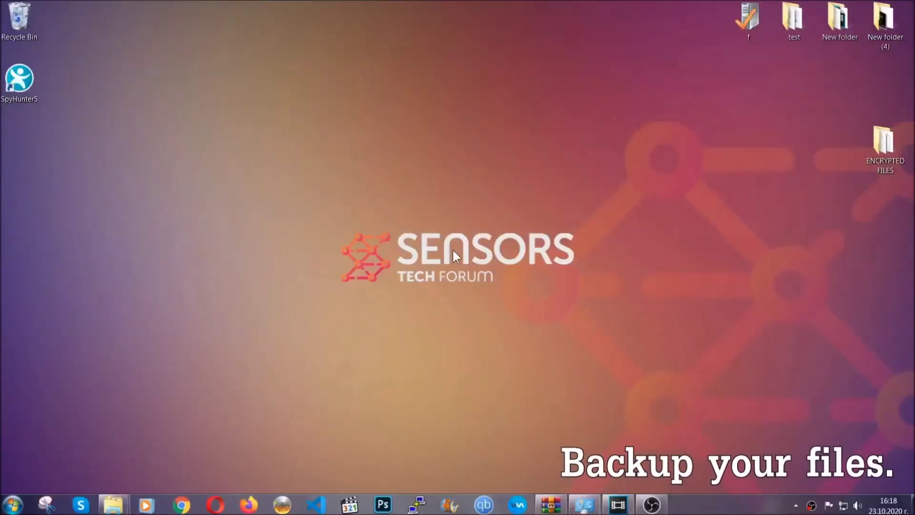
Copy all six .efji files from the ENCRYPTED FILES folder.
{"action": "double_click", "coordinate": [879, 147]}
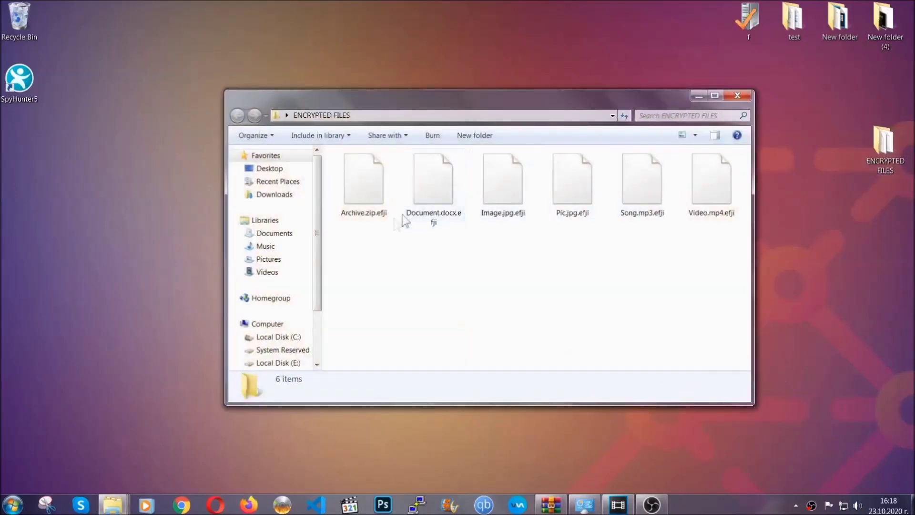
{"action": "left_click_drag", "start_coordinate": [340, 239], "coordinate": [716, 170]}
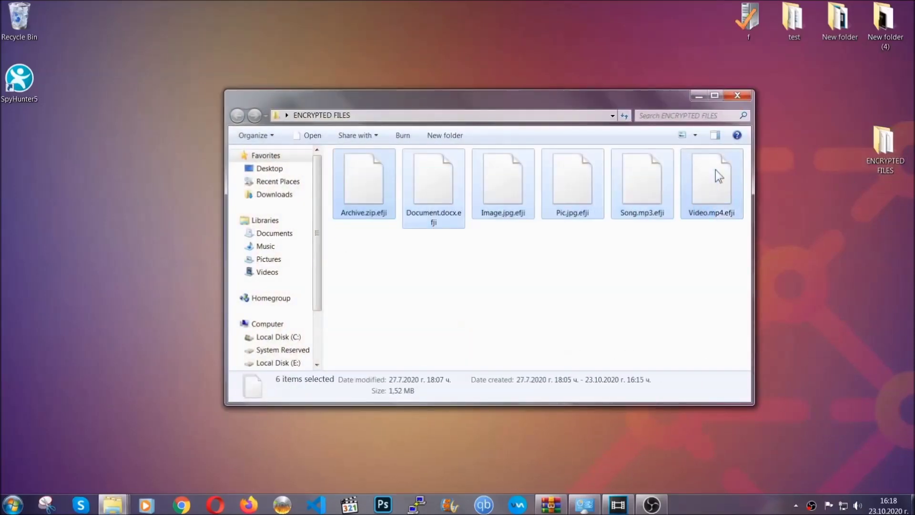
{"action": "right_click", "coordinate": [716, 169]}
{"action": "left_click", "coordinate": [740, 296]}
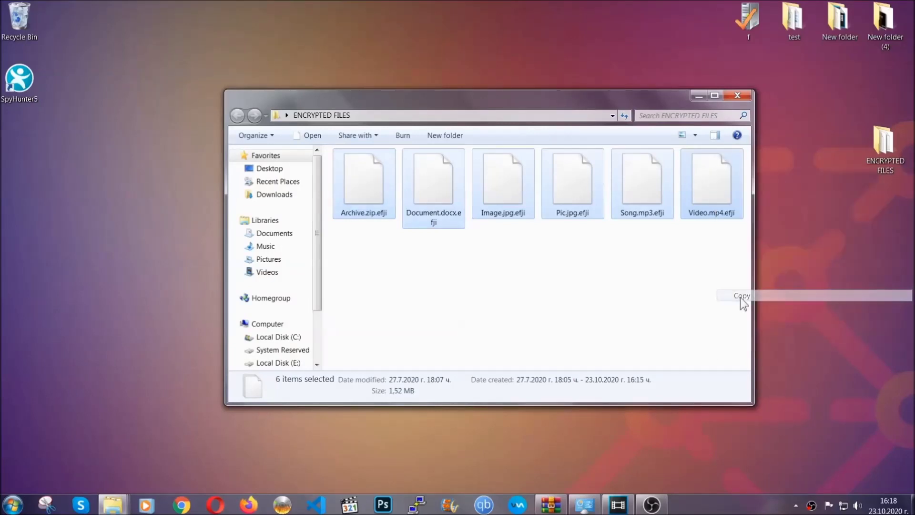
{"action": "left_click", "coordinate": [699, 96]}
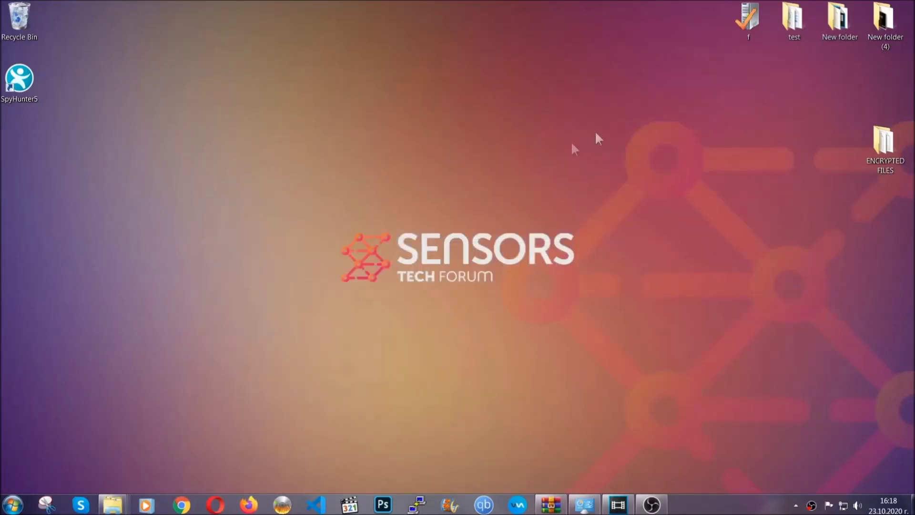
Paste the six copied files onto FLASH DRIVE (H:) and close its folder.
{"action": "left_click", "coordinate": [12, 504]}
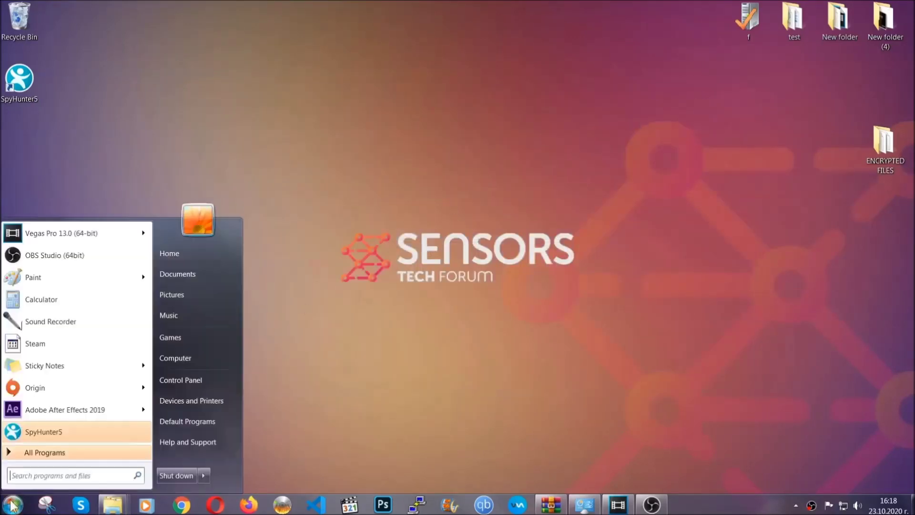
{"action": "left_click", "coordinate": [175, 357]}
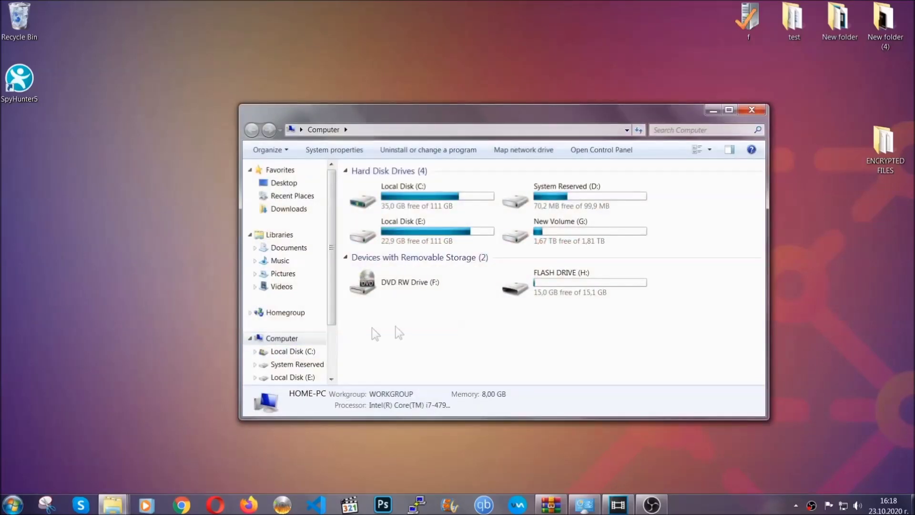
{"action": "double_click", "coordinate": [577, 281]}
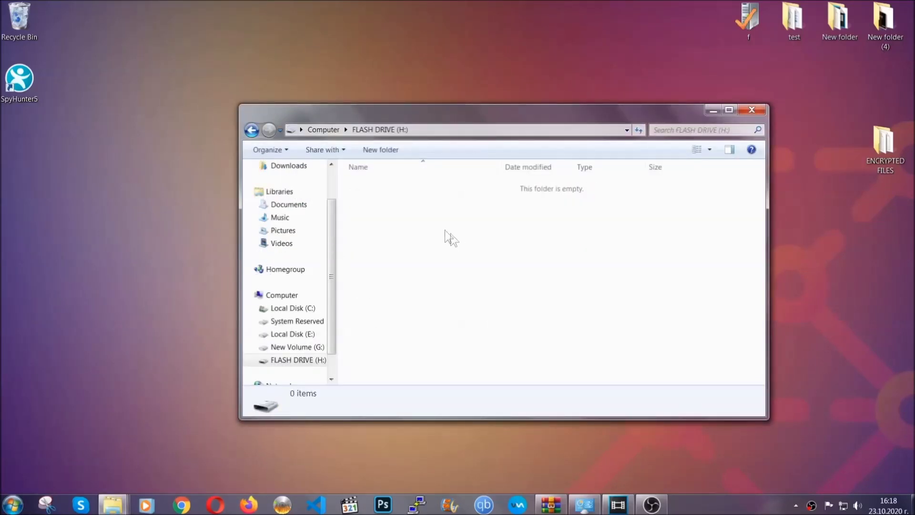
{"action": "right_click", "coordinate": [396, 213]}
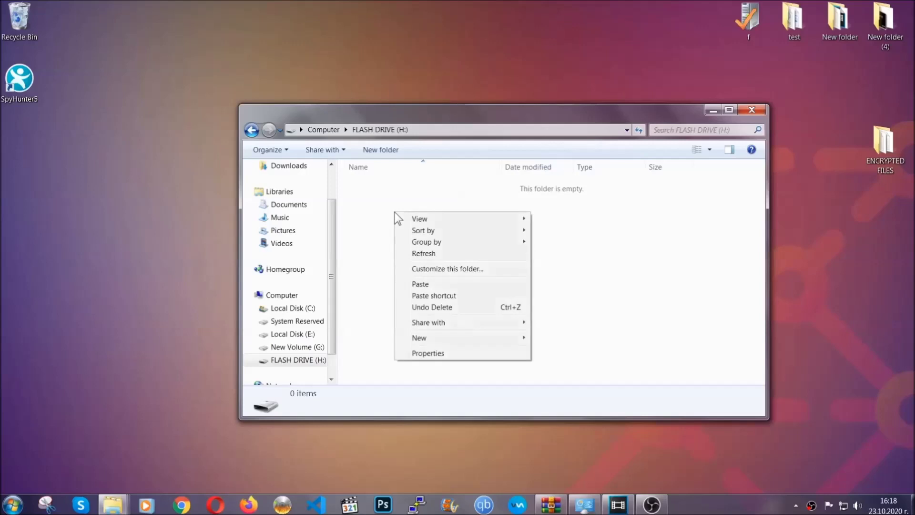
{"action": "left_click", "coordinate": [417, 285]}
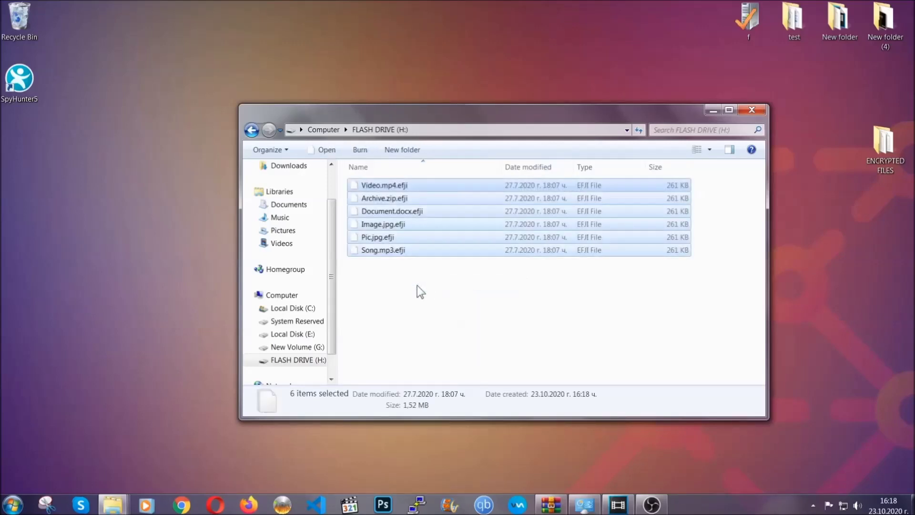
{"action": "left_click", "coordinate": [417, 285]}
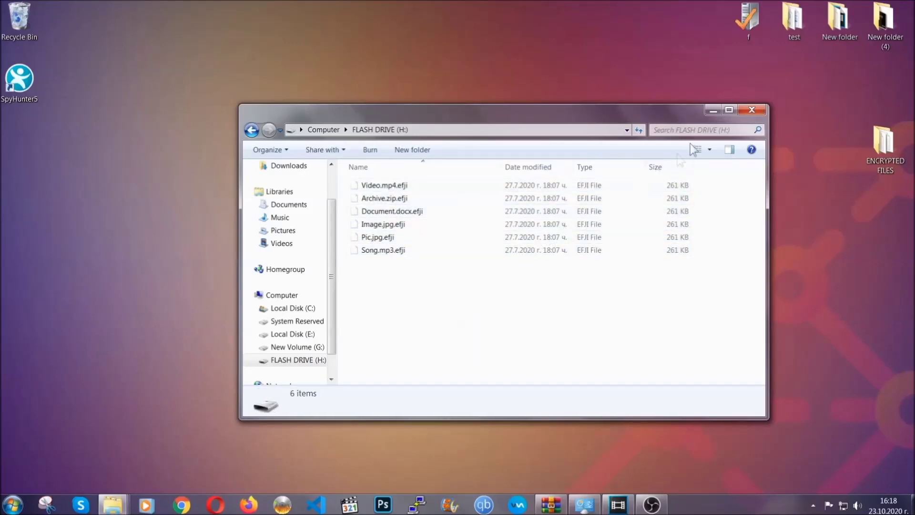
{"action": "left_click", "coordinate": [753, 110]}
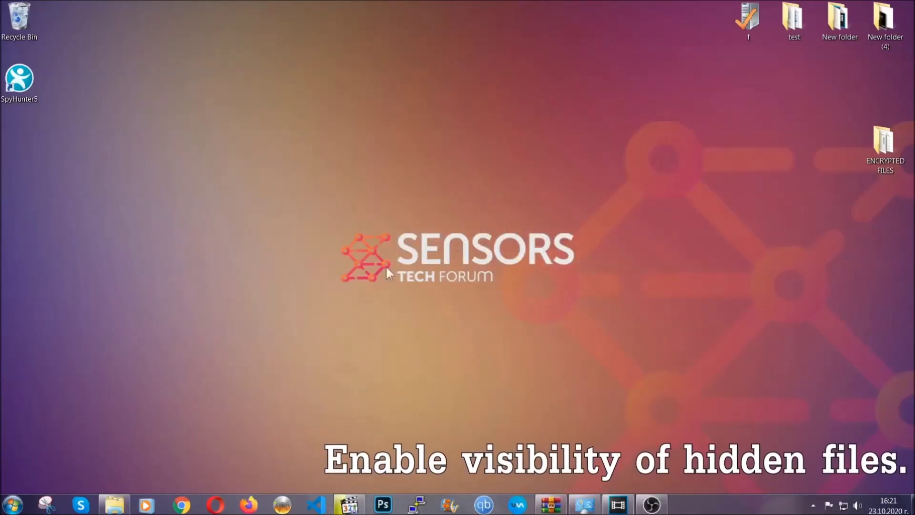
Find 'show hidden files and folders' in Start and apply Show hidden files, folders, and drives.
{"action": "left_click", "coordinate": [12, 504]}
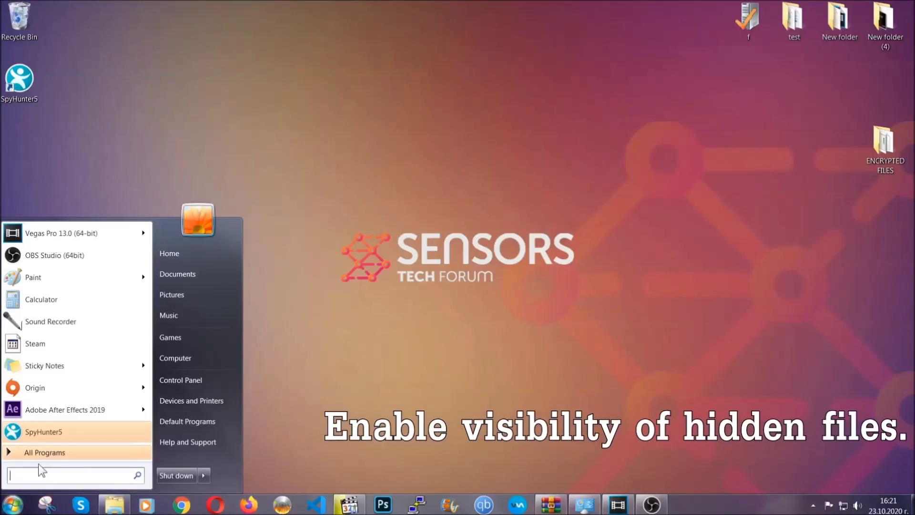
{"action": "type", "text": "show"}
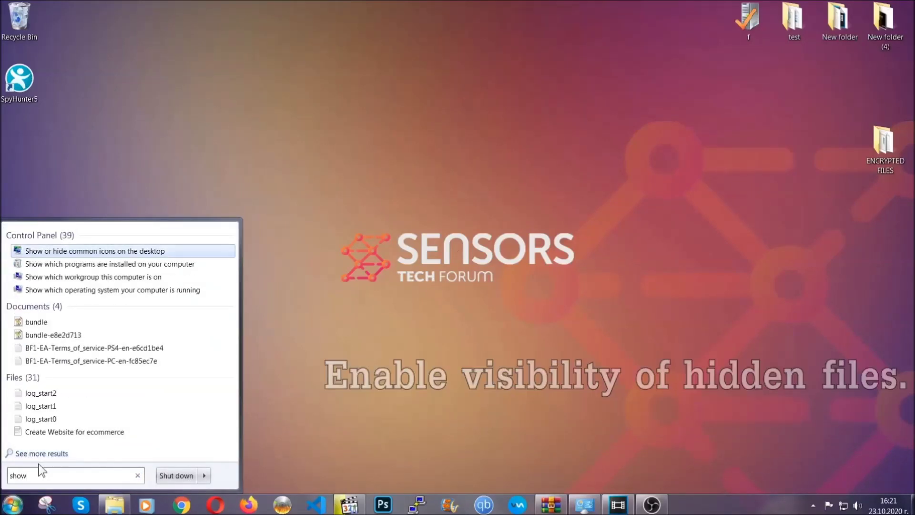
{"action": "type", "text": " hidden"}
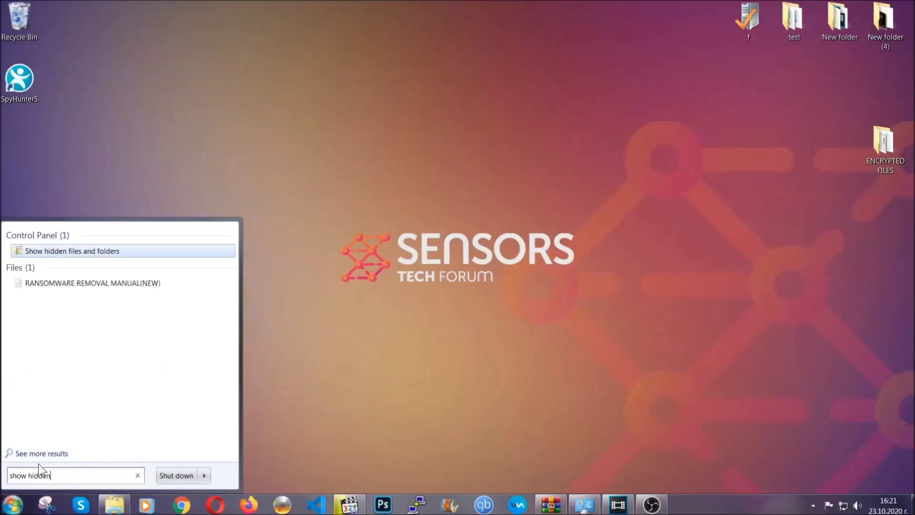
{"action": "type", "text": " files and folders"}
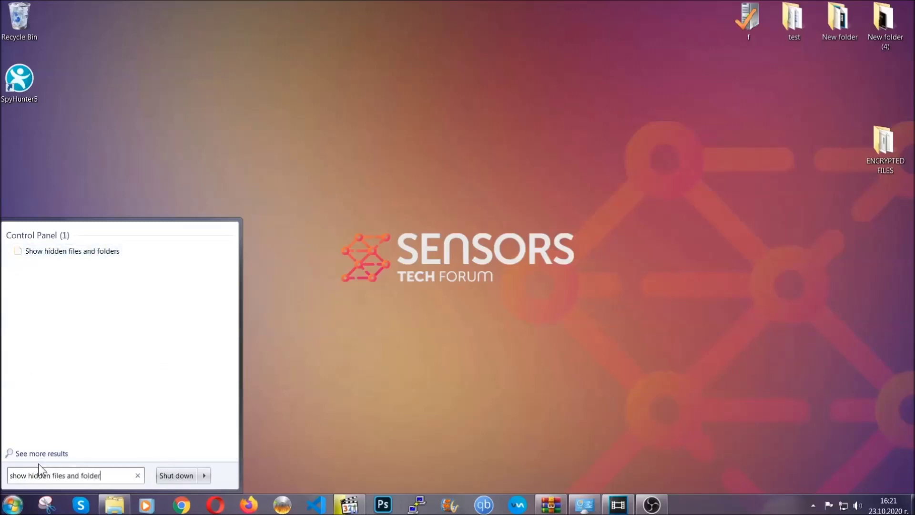
{"action": "left_click", "coordinate": [108, 252]}
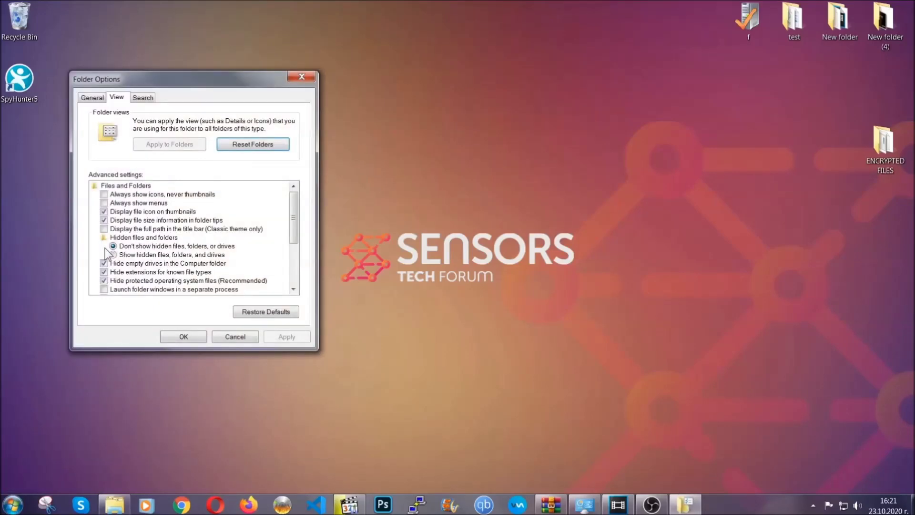
{"action": "left_click", "coordinate": [130, 255]}
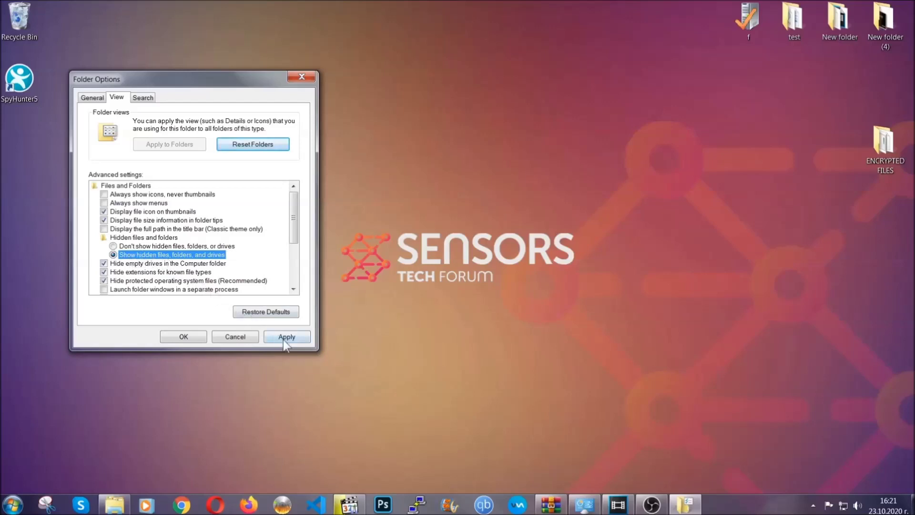
{"action": "left_click", "coordinate": [283, 339]}
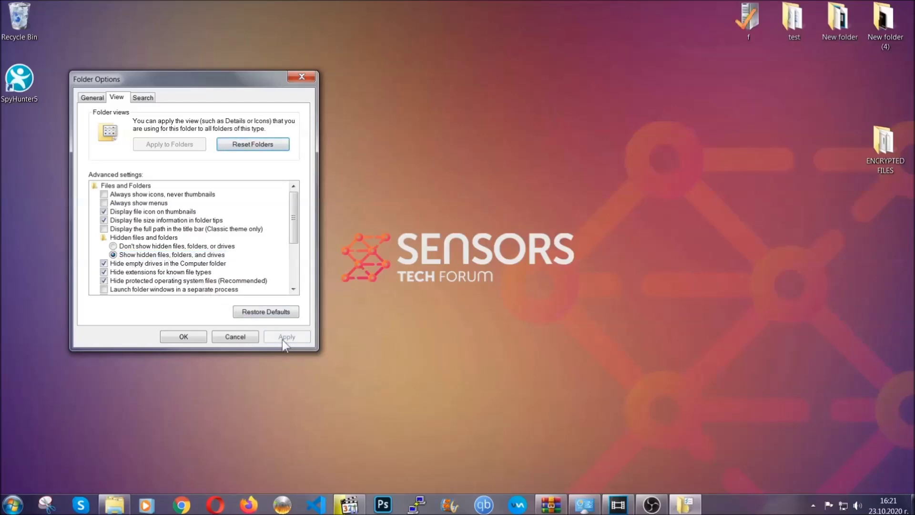
{"action": "left_click", "coordinate": [182, 336]}
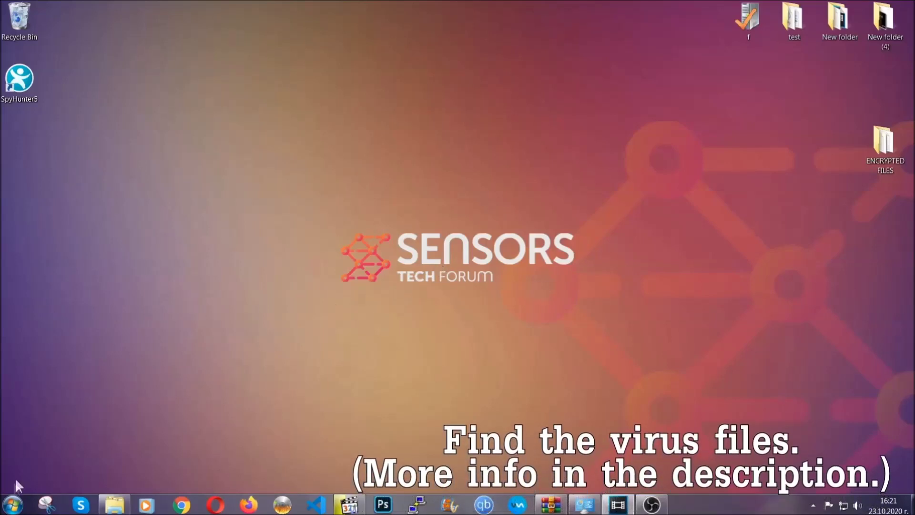
Search Computer for 'fileextension:exe Example Virss' to find the virus executable in Desktop\New folder.
{"action": "left_click", "coordinate": [10, 506]}
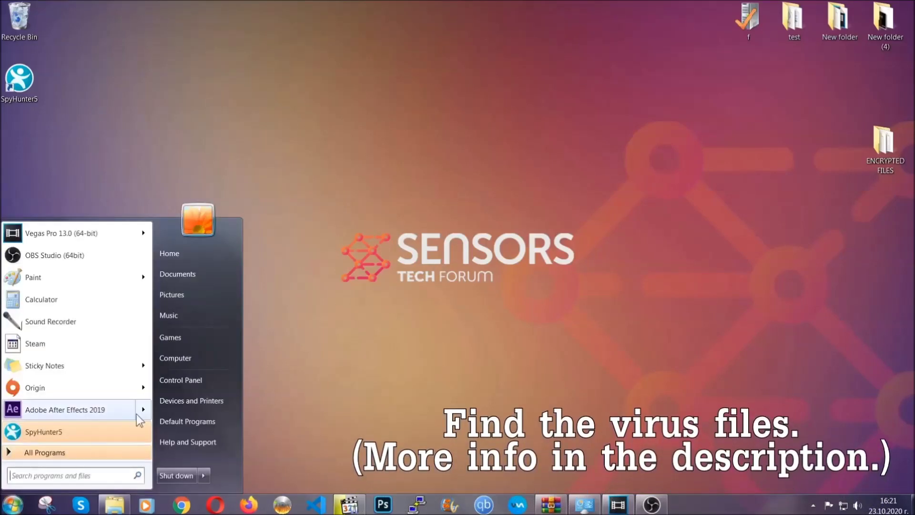
{"action": "left_click", "coordinate": [187, 357]}
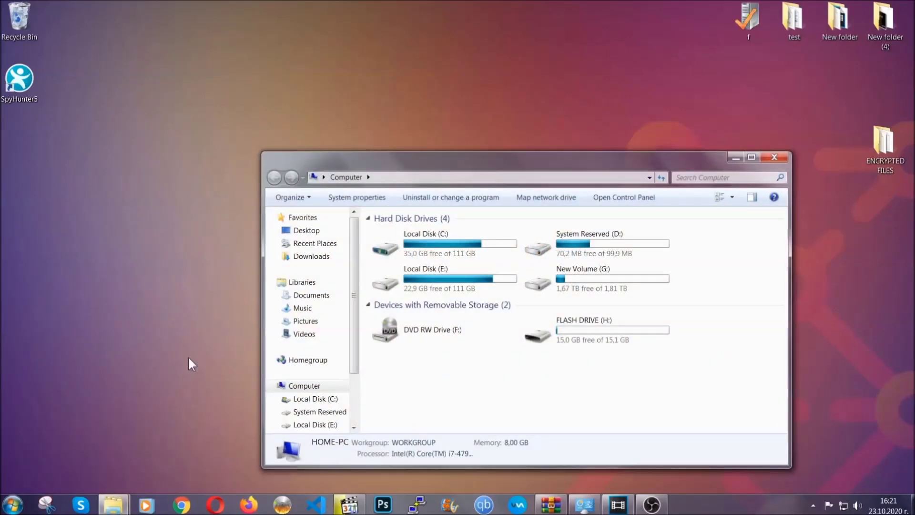
{"action": "left_click_drag", "start_coordinate": [494, 164], "coordinate": [434, 123]}
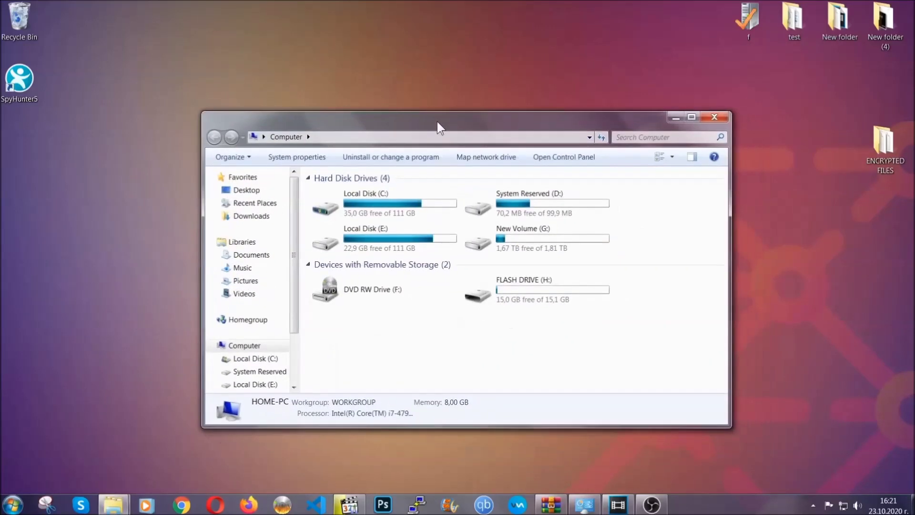
{"action": "left_click", "coordinate": [624, 136]}
{"action": "type", "text": "fileextensio"}
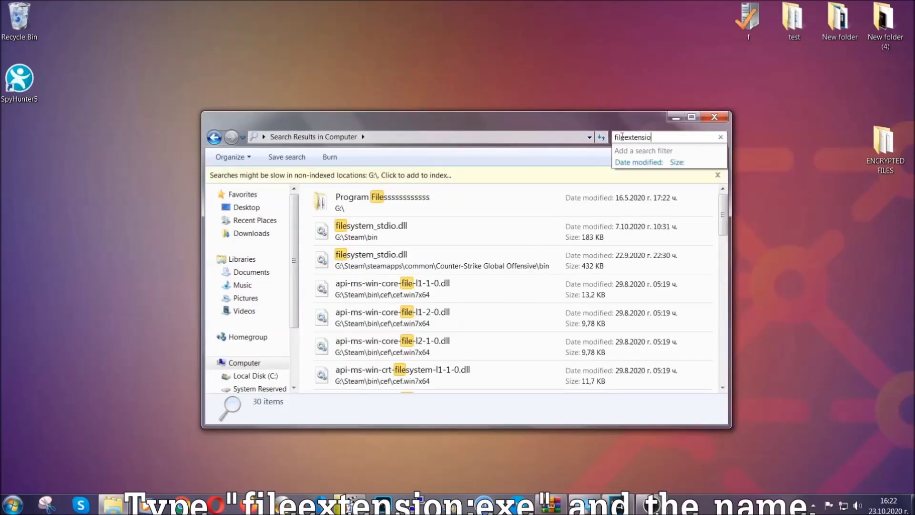
{"action": "type", "text": "n:exe"}
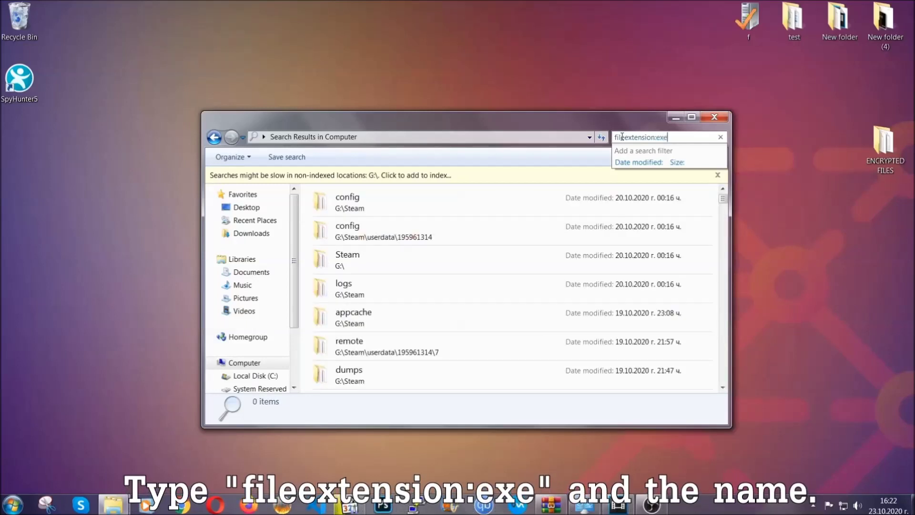
{"action": "type", "text": " Exam"}
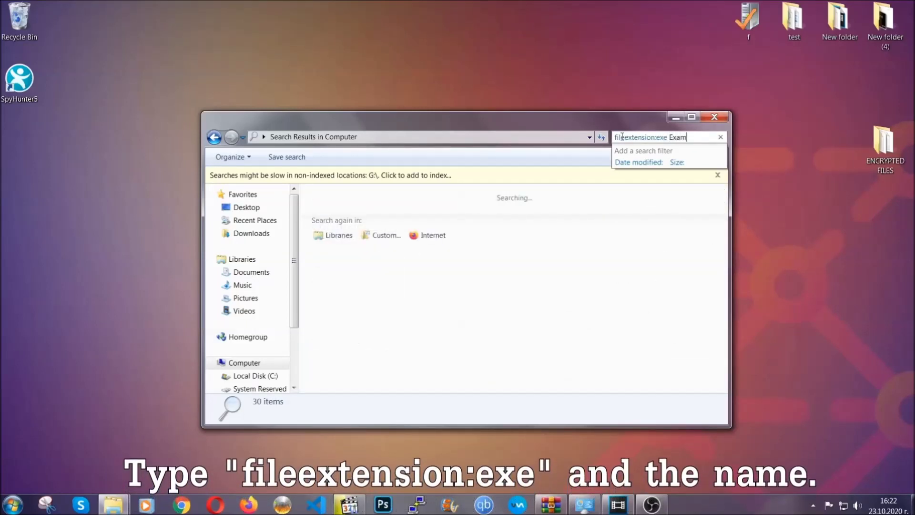
{"action": "type", "text": "ple Vi"}
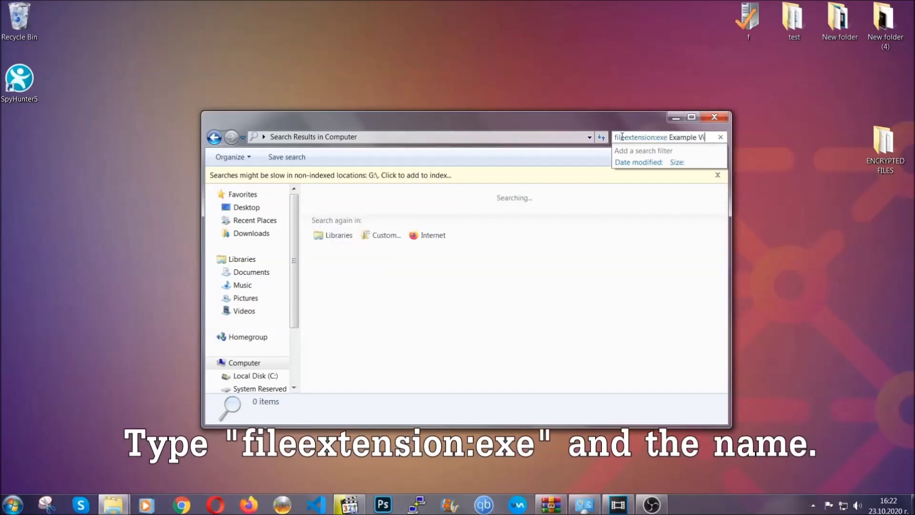
{"action": "type", "text": "rss Name"}
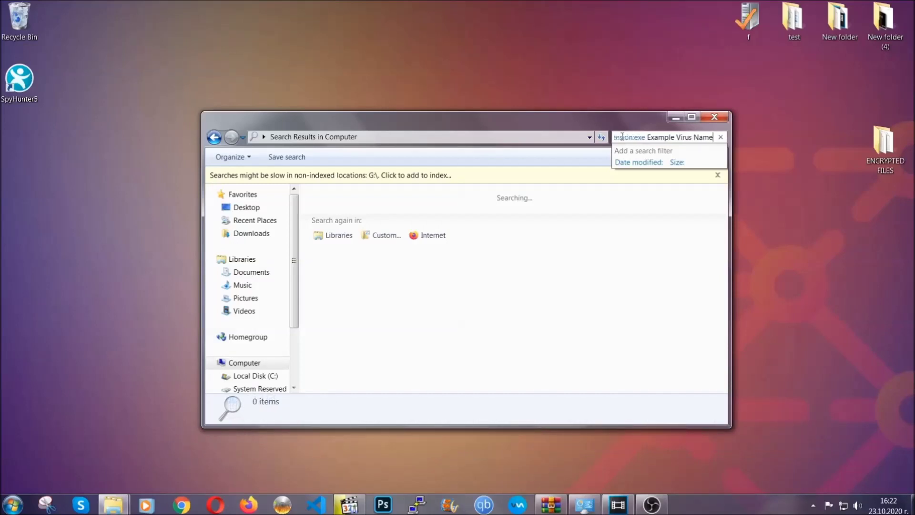
{"action": "key", "text": "Return"}
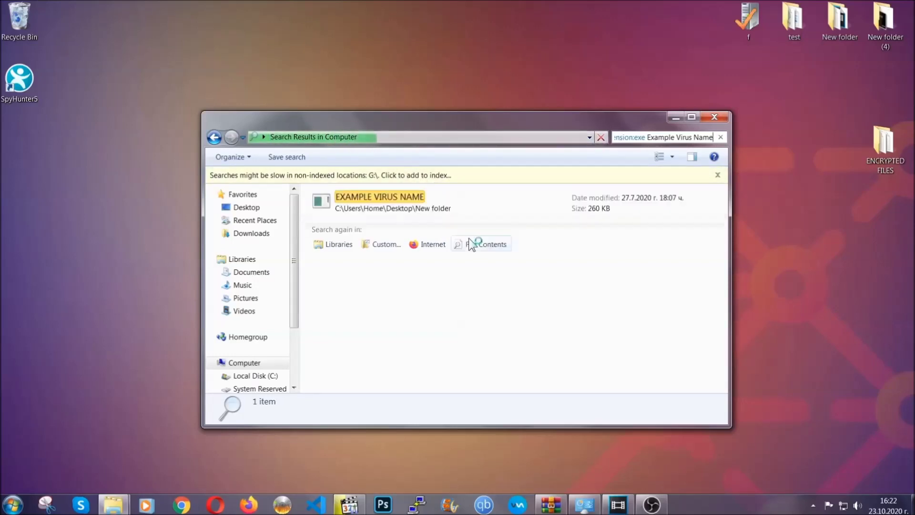
Delete the EXAMPLE VIRUS NAME result to the Recycle Bin and close the search window.
{"action": "left_click", "coordinate": [401, 195]}
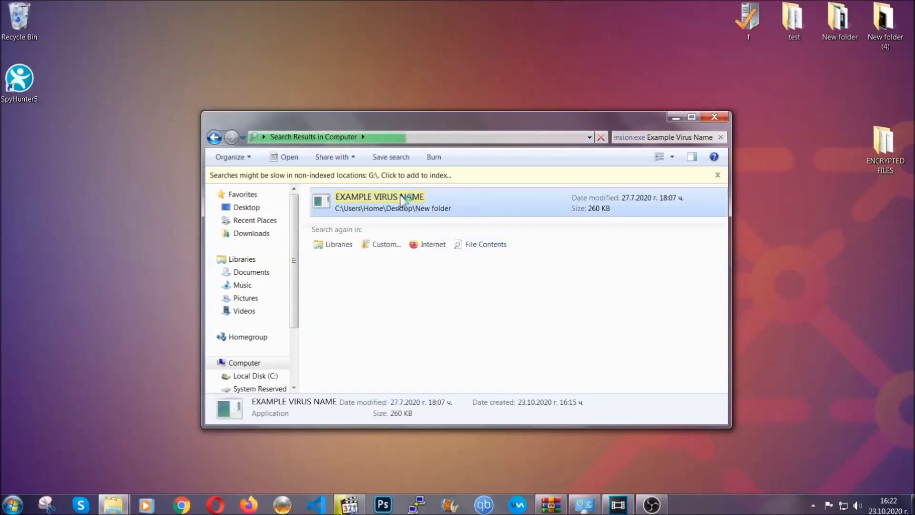
{"action": "right_click", "coordinate": [400, 196]}
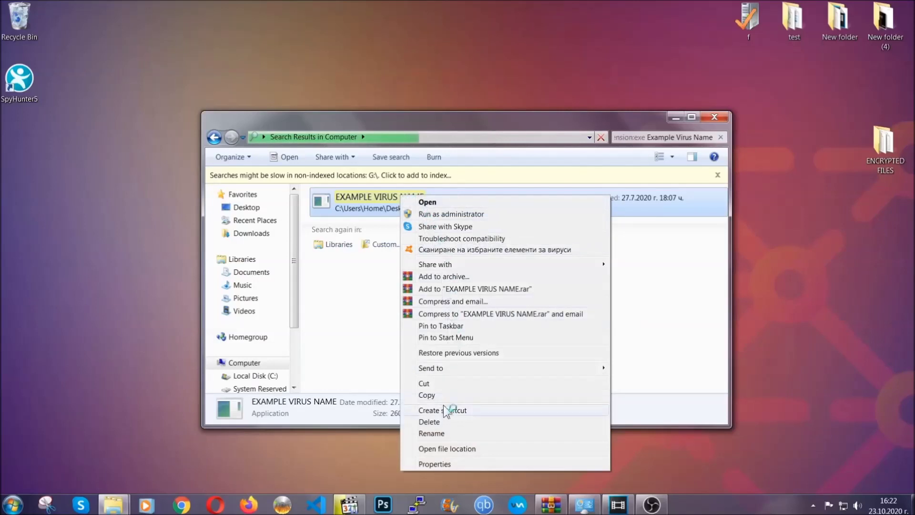
{"action": "left_click", "coordinate": [441, 422]}
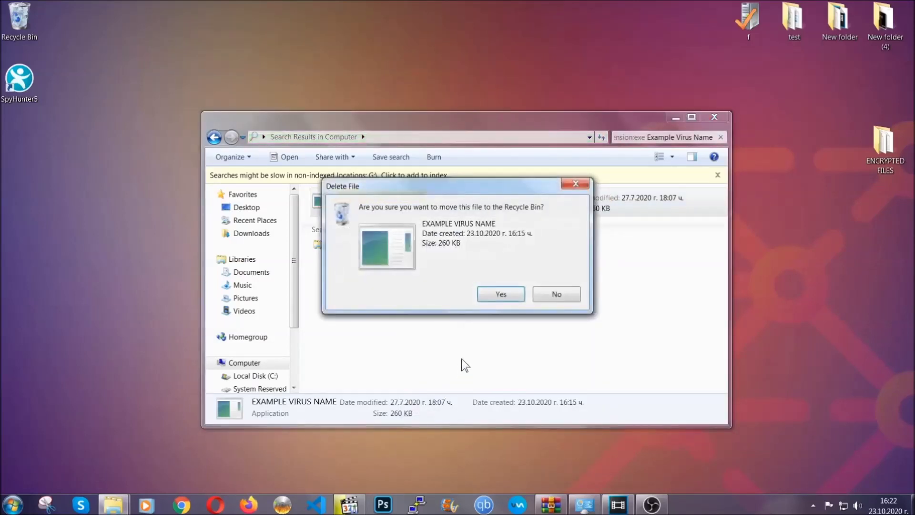
{"action": "left_click", "coordinate": [501, 295]}
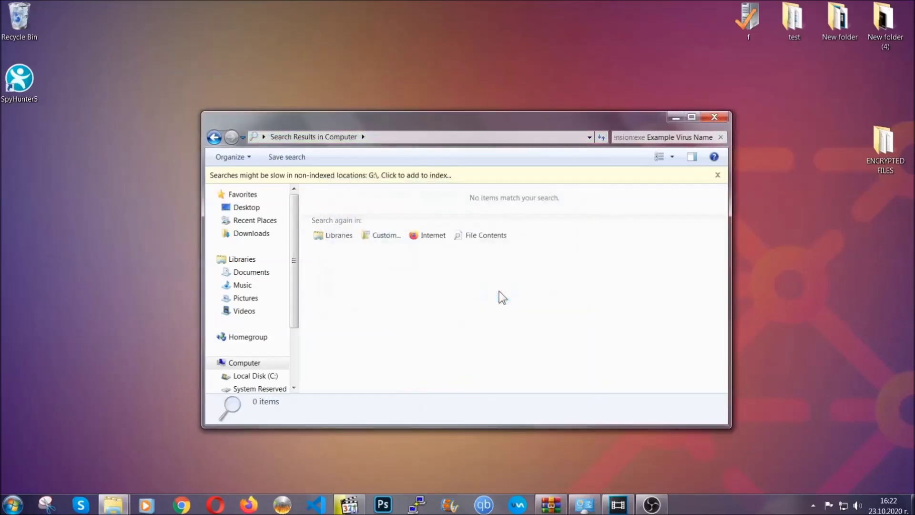
{"action": "left_click", "coordinate": [715, 117]}
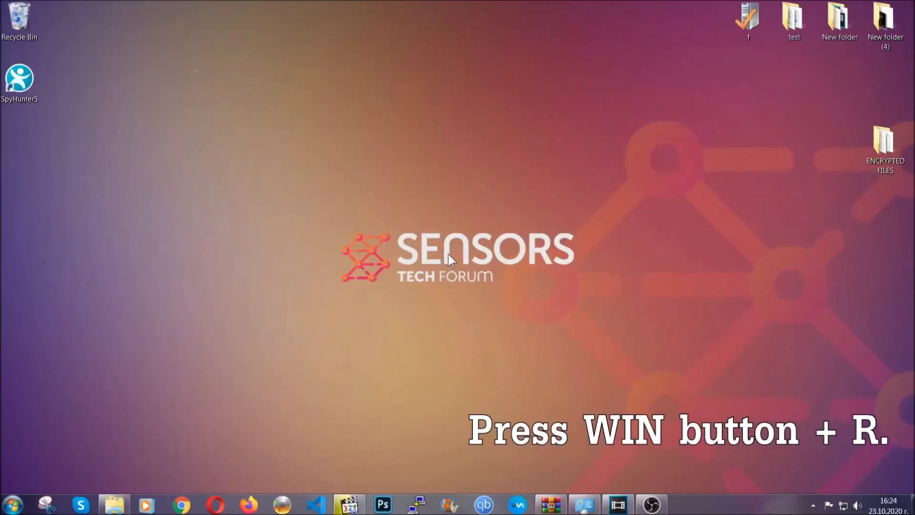
Run REGEDIT from the Run dialog to open Registry Editor.
{"action": "key", "text": "super+r"}
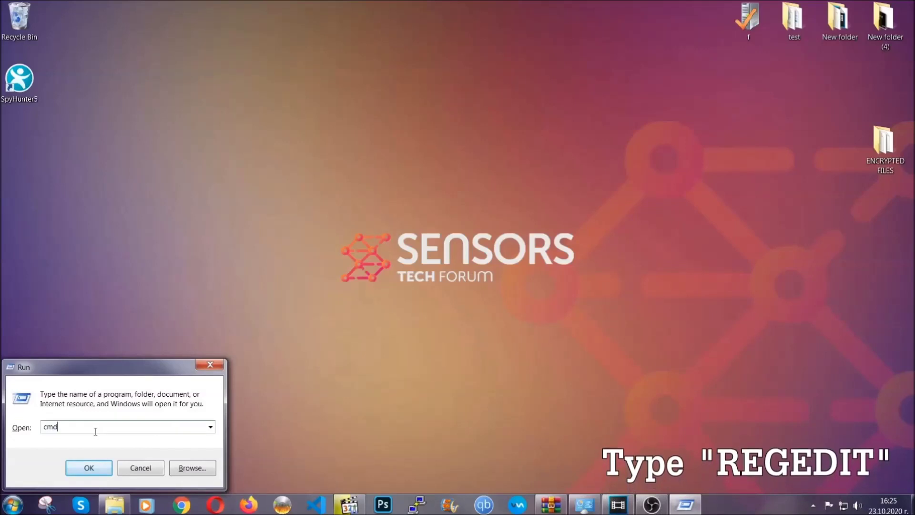
{"action": "type", "text": "REGE"}
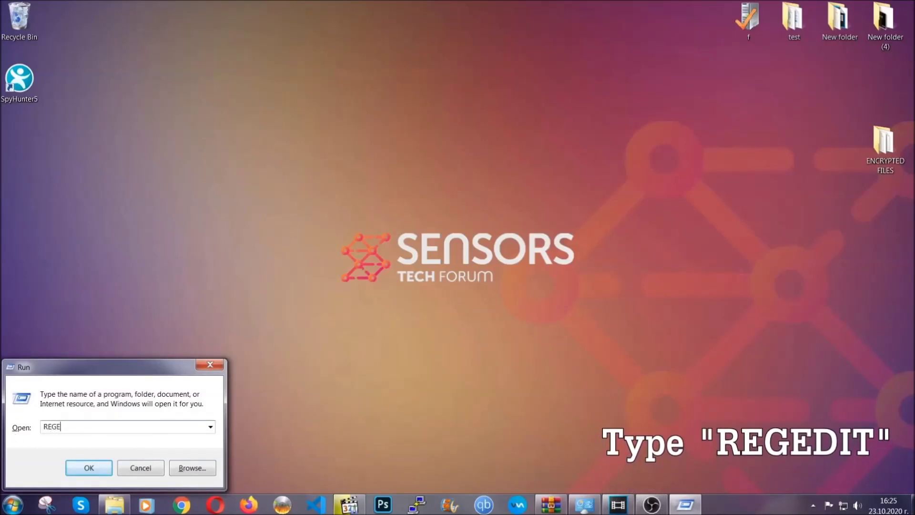
{"action": "type", "text": "DIT"}
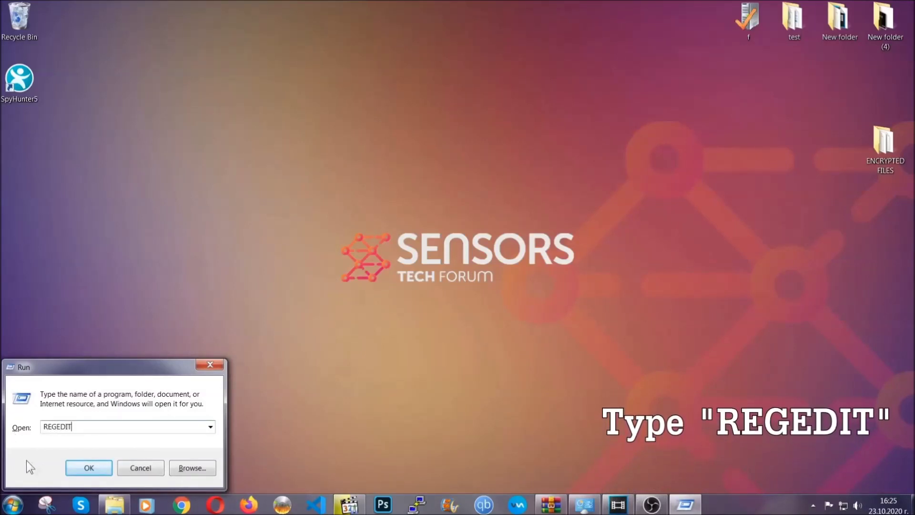
{"action": "left_click", "coordinate": [78, 465]}
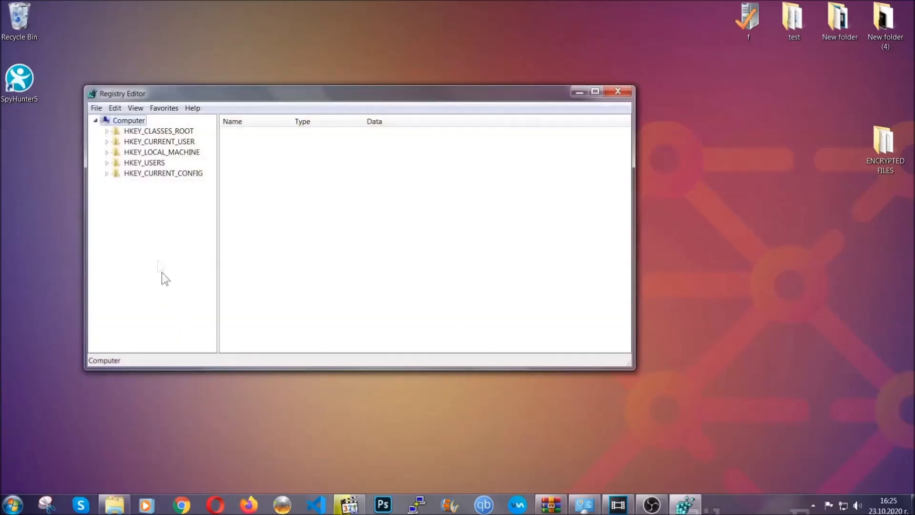
Export the entire registry to the Desktop as BACKUP.
{"action": "left_click", "coordinate": [97, 109]}
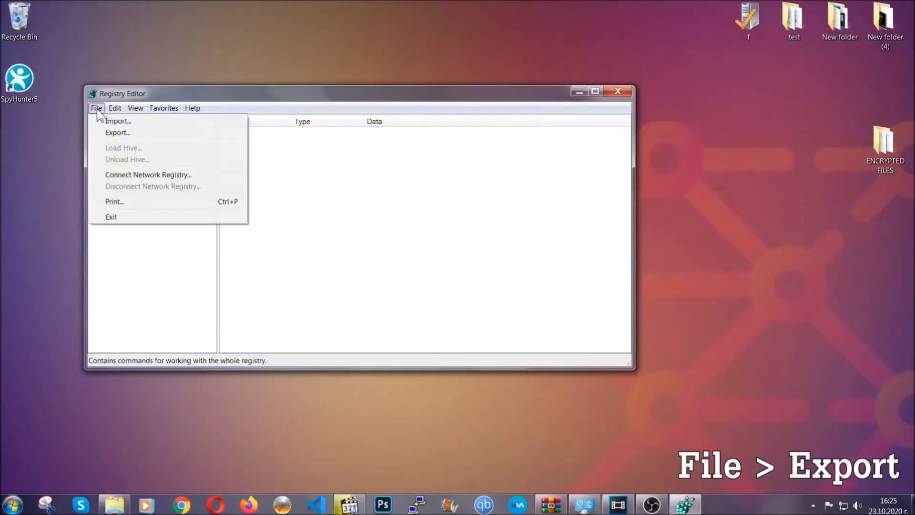
{"action": "left_click", "coordinate": [119, 133]}
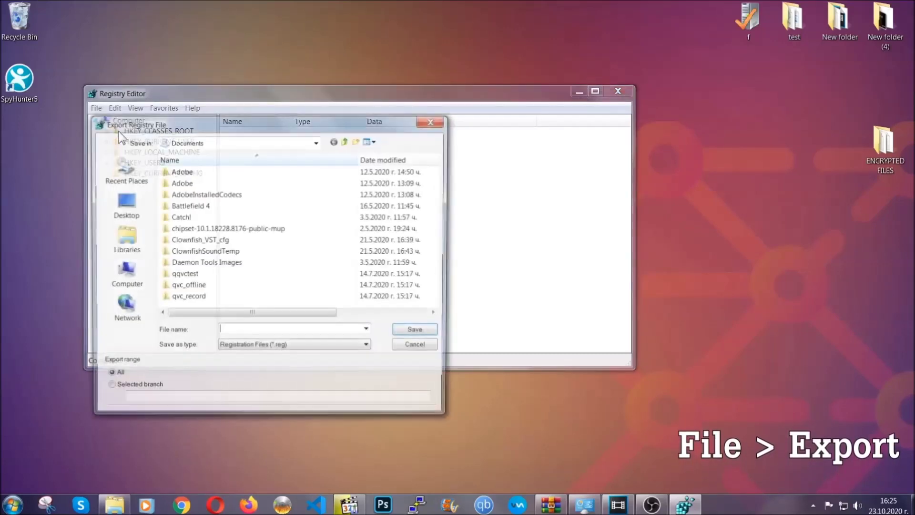
{"action": "left_click", "coordinate": [120, 204]}
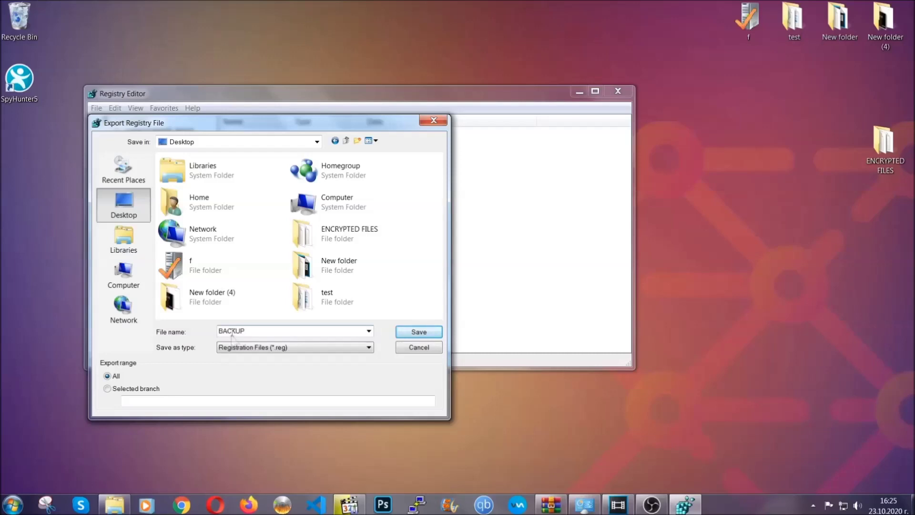
{"action": "left_click", "coordinate": [413, 334]}
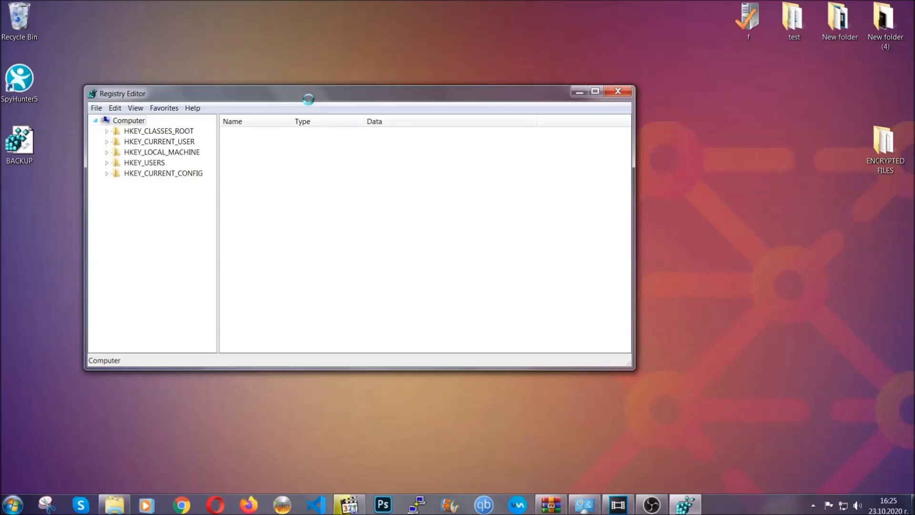
Find the first registry key named RunOnce under HKCU\Software\Microsoft\Windows\CurrentVersion.
{"action": "left_click_drag", "start_coordinate": [308, 99], "coordinate": [398, 129]}
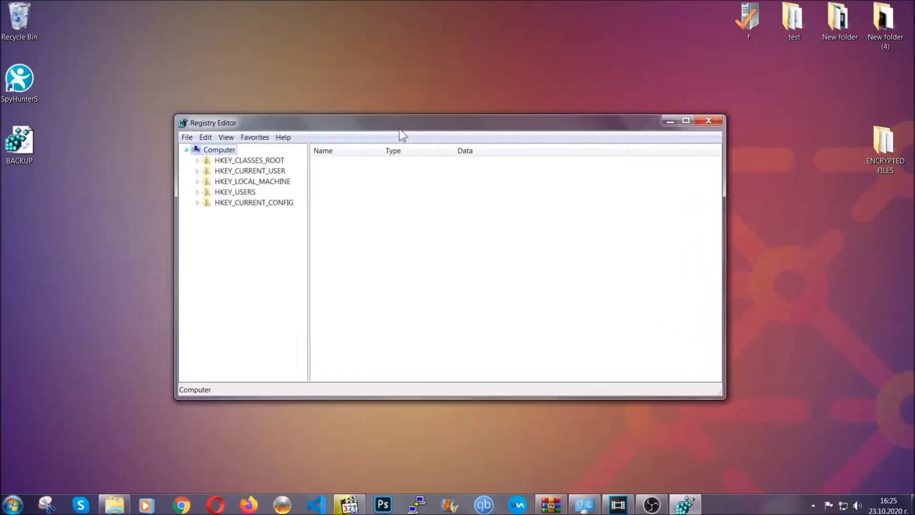
{"action": "left_click", "coordinate": [187, 137]}
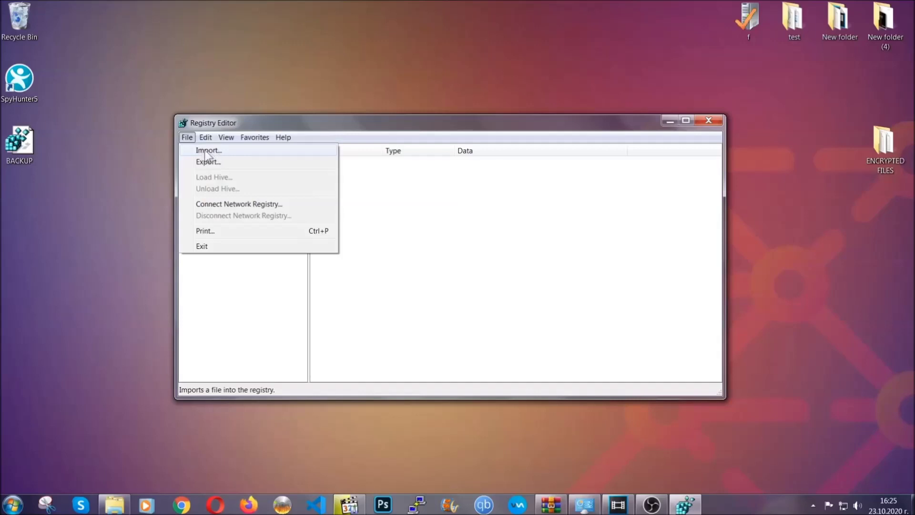
{"action": "left_click", "coordinate": [188, 138]}
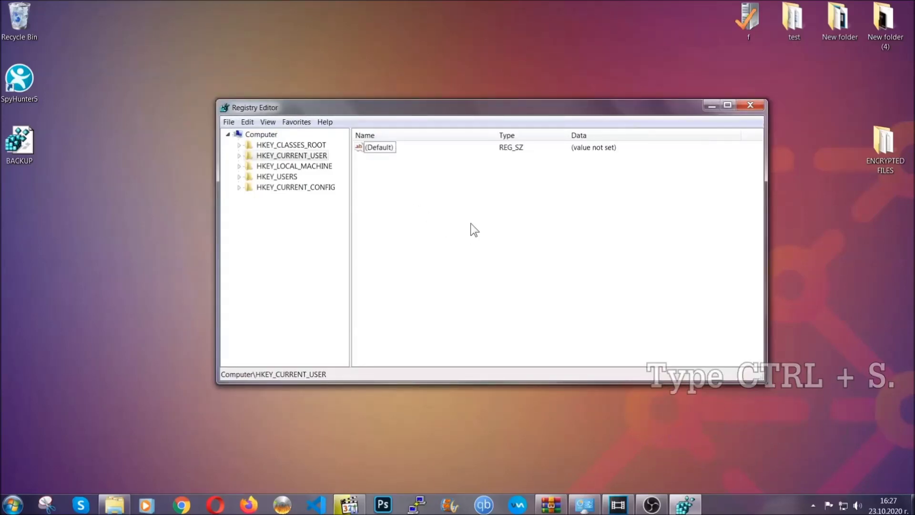
{"action": "key", "text": "ctrl+f"}
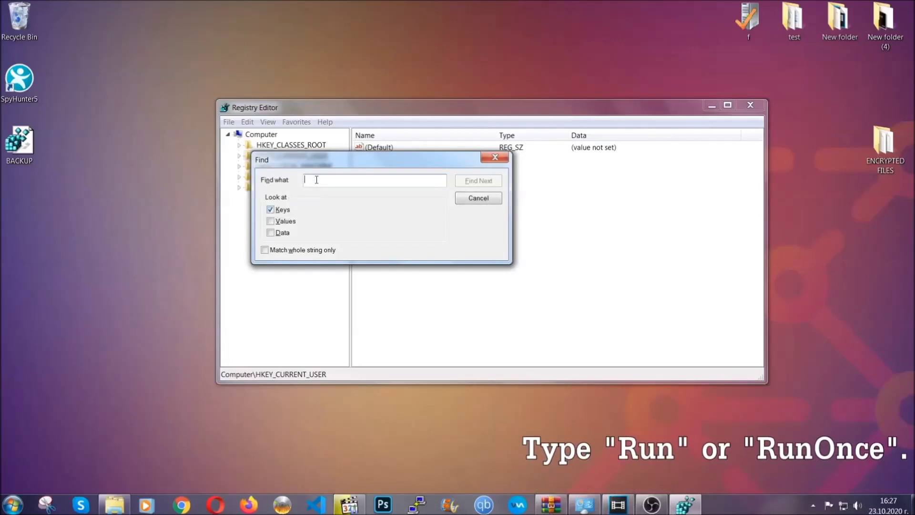
{"action": "type", "text": "RunOnce"}
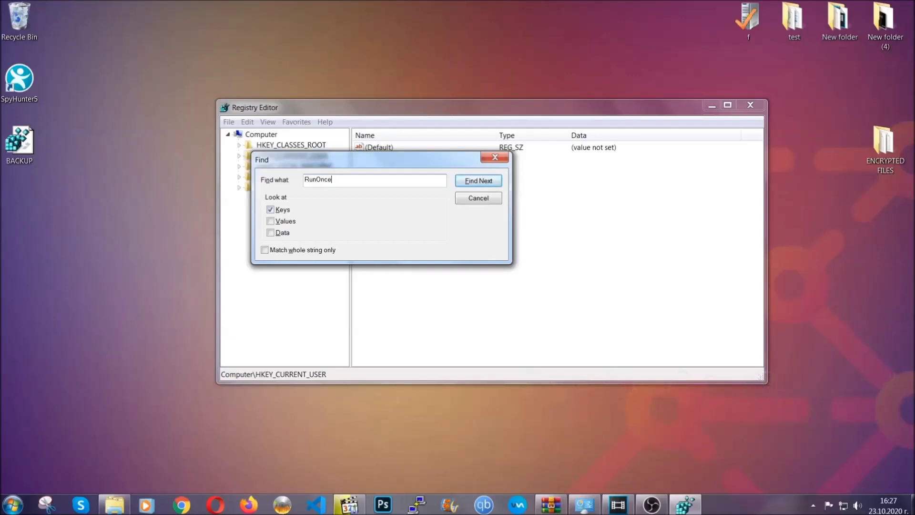
{"action": "left_click", "coordinate": [490, 181]}
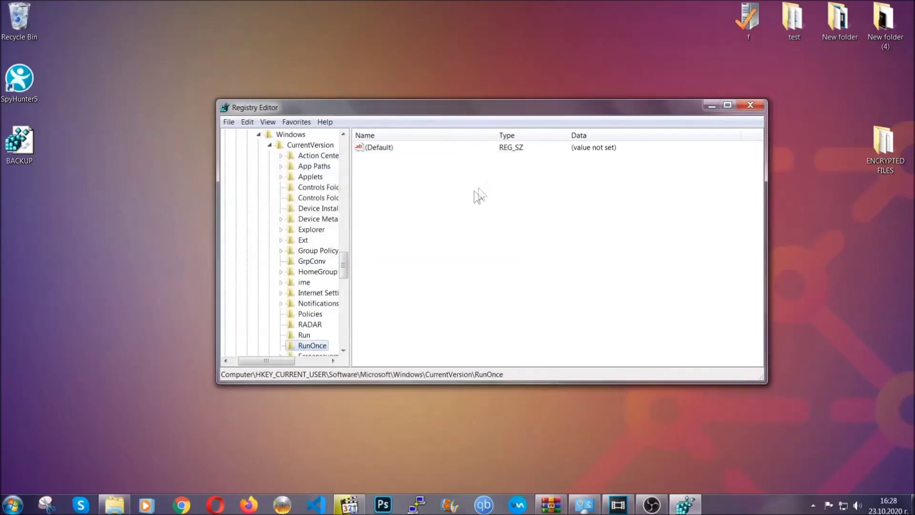
Delete THE VIRUS value from the HKCU CurrentVersion\Run key and close Registry Editor.
{"action": "left_click_drag", "start_coordinate": [346, 266], "coordinate": [346, 279]}
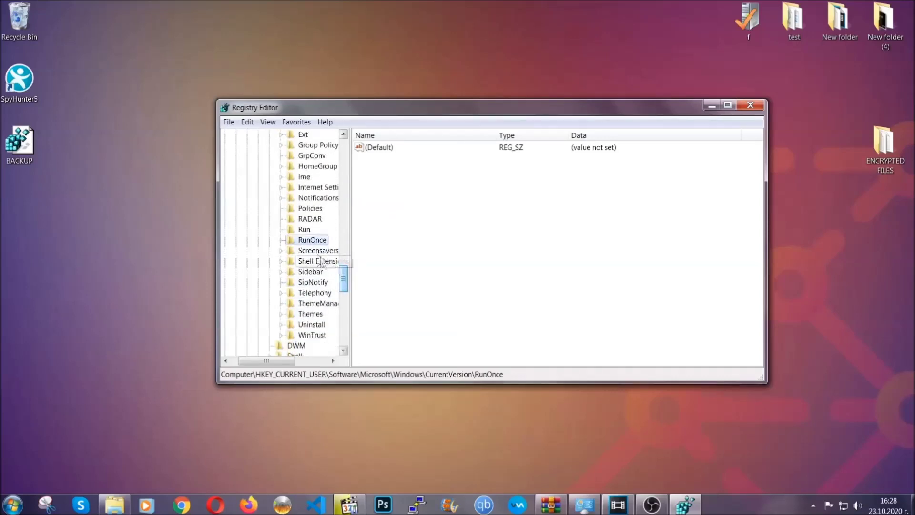
{"action": "left_click", "coordinate": [304, 230]}
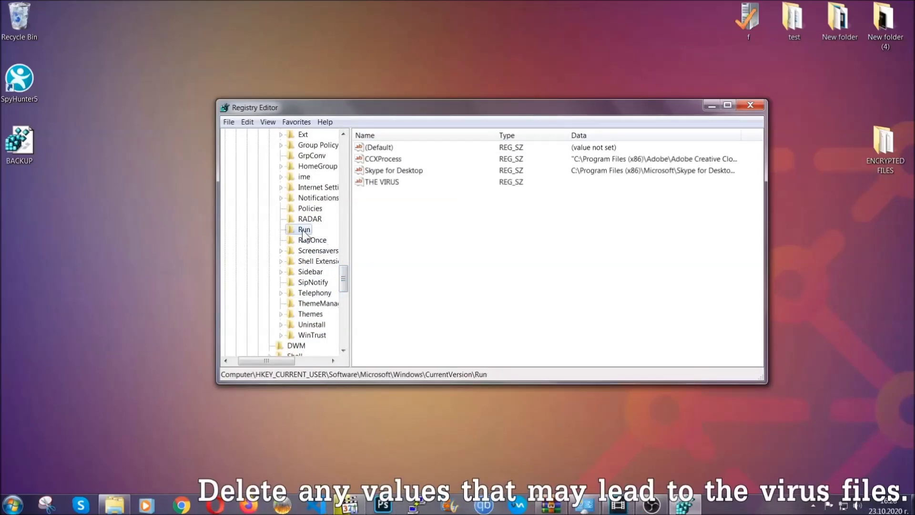
{"action": "left_click", "coordinate": [376, 183]}
{"action": "right_click", "coordinate": [375, 183]}
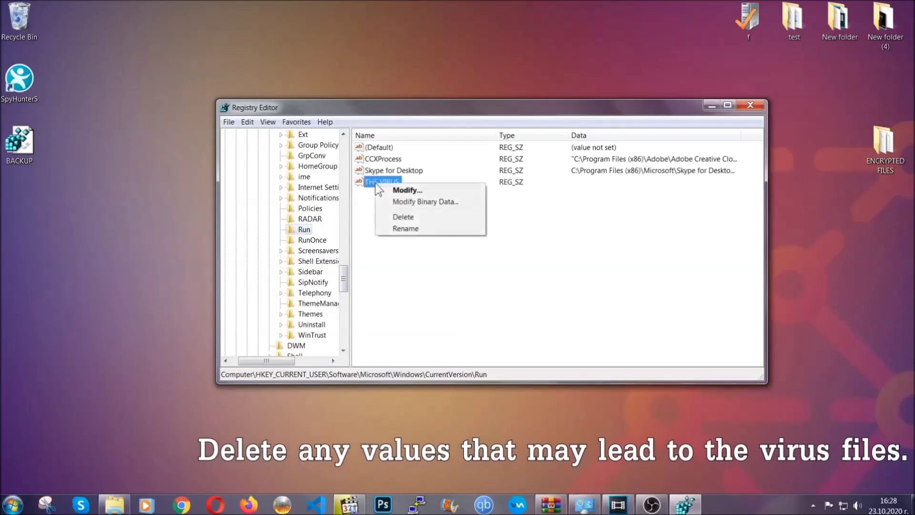
{"action": "left_click", "coordinate": [396, 218]}
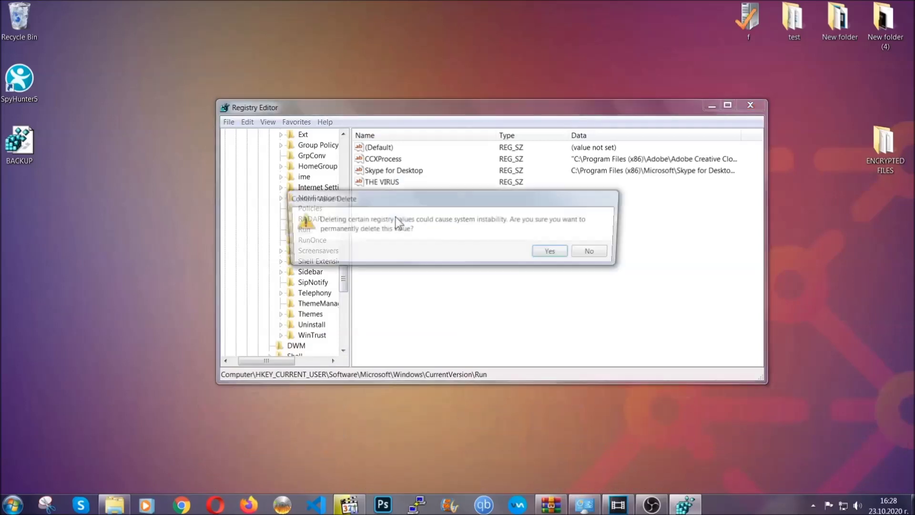
{"action": "left_click", "coordinate": [554, 253]}
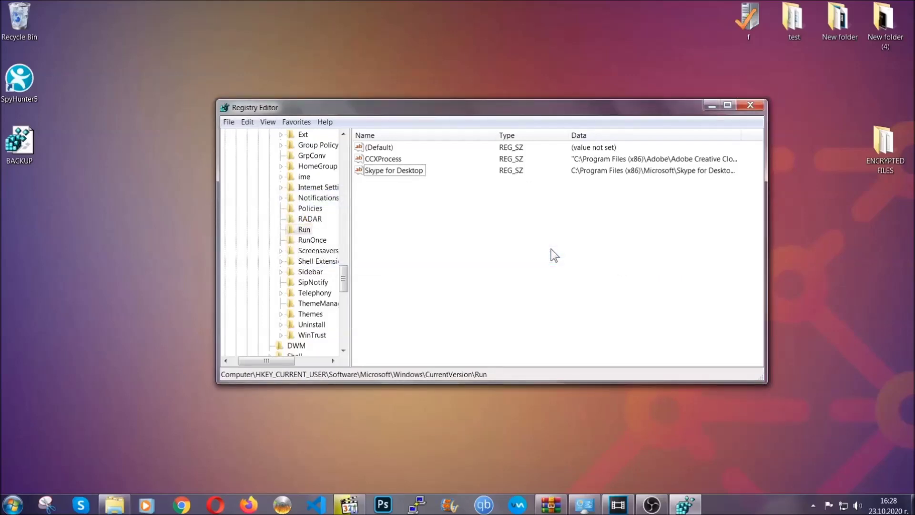
{"action": "left_click", "coordinate": [751, 105]}
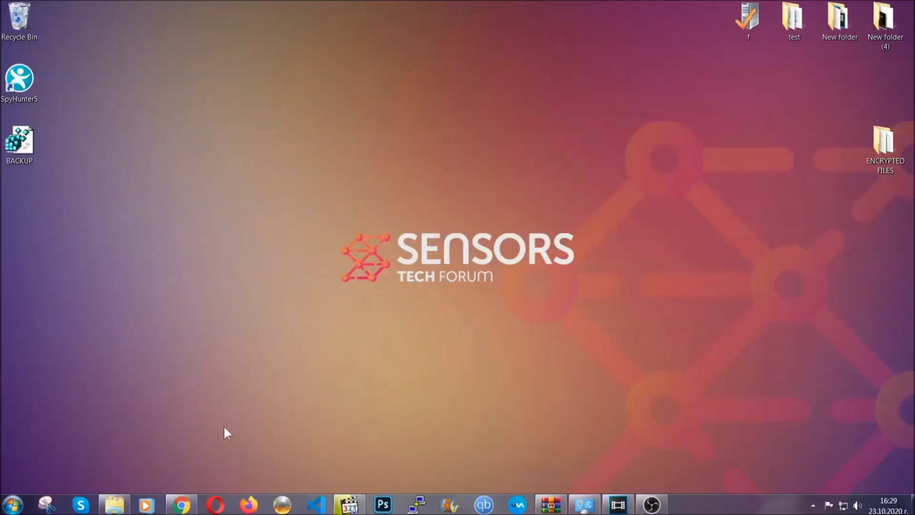
Return to the SensorsTechForum recovery article in Chrome and scroll to its Method 1–6 links.
{"action": "left_click", "coordinate": [182, 506]}
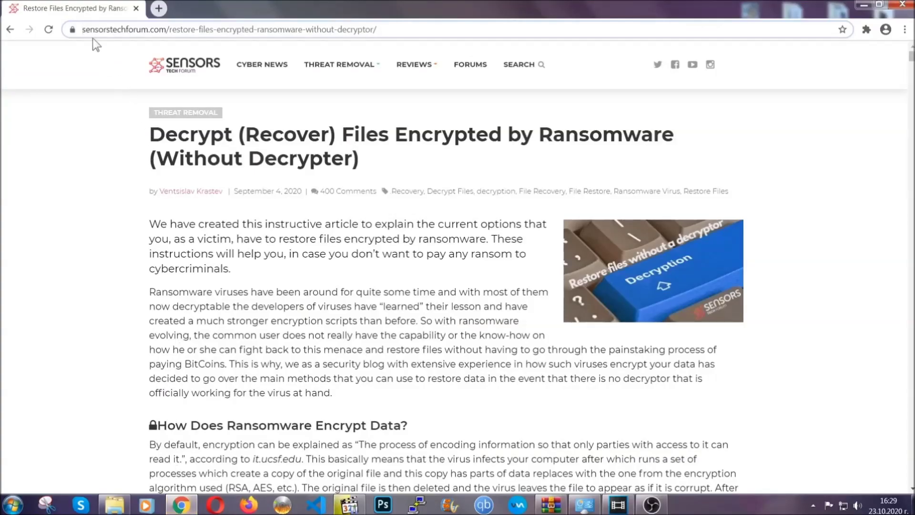
{"action": "left_click_drag", "start_coordinate": [85, 30], "coordinate": [231, 33]}
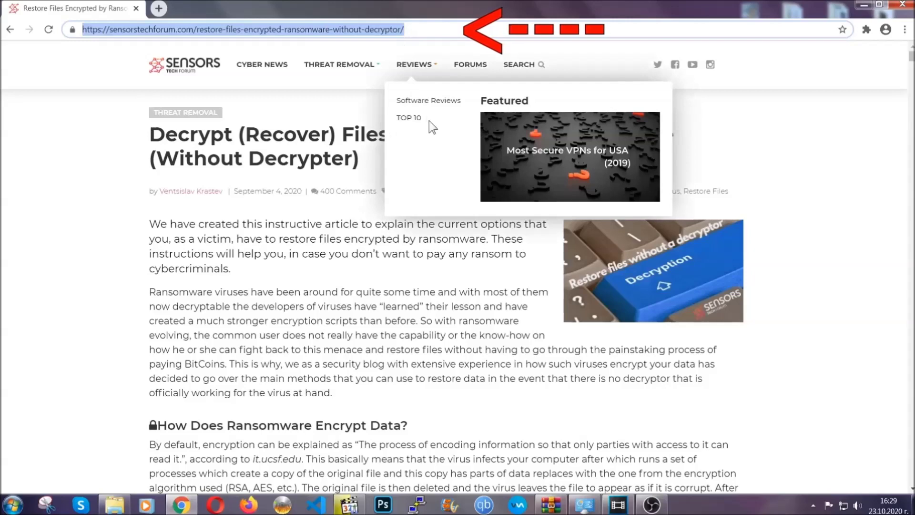
{"action": "scroll", "coordinate": [471, 257], "scroll_direction": "down", "scroll_amount": 8}
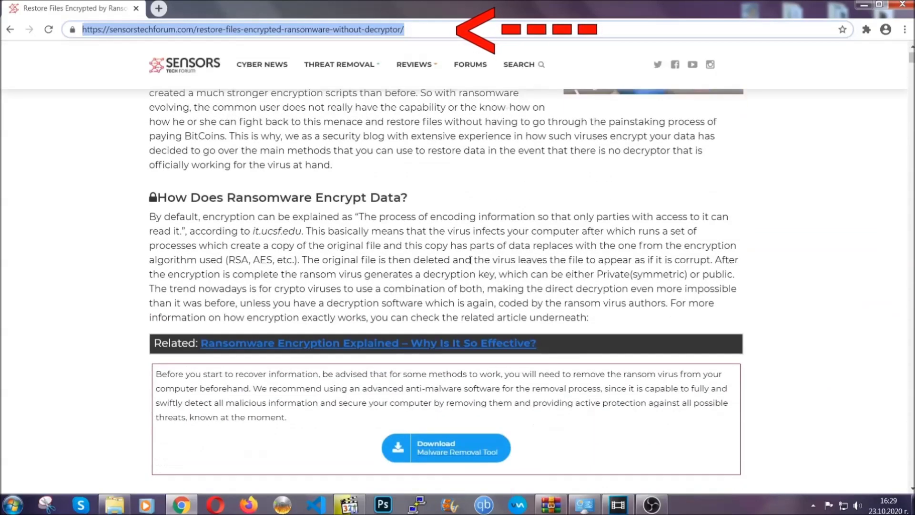
{"action": "scroll", "coordinate": [471, 259], "scroll_direction": "down", "scroll_amount": 4}
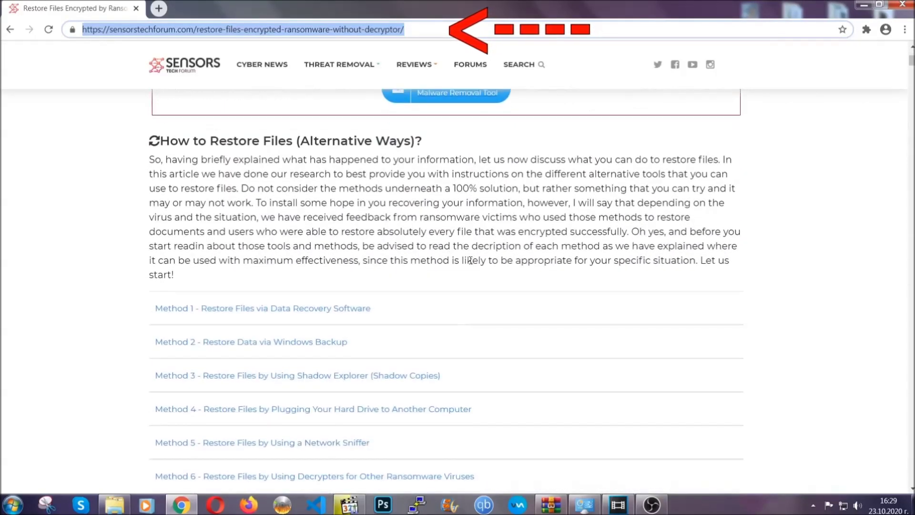
{"action": "scroll", "coordinate": [472, 264], "scroll_direction": "down", "scroll_amount": 3}
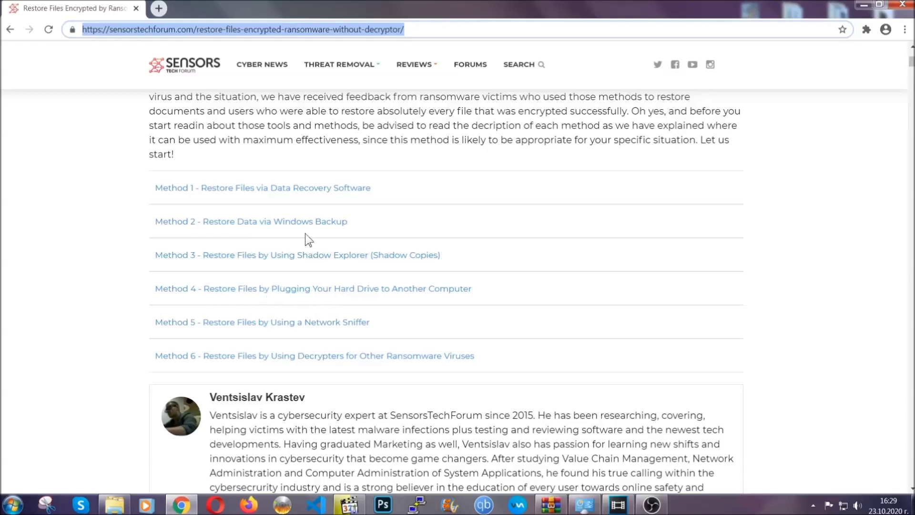
Expand the Method 2 Windows Backup details and look over its summary table.
{"action": "left_click", "coordinate": [285, 220]}
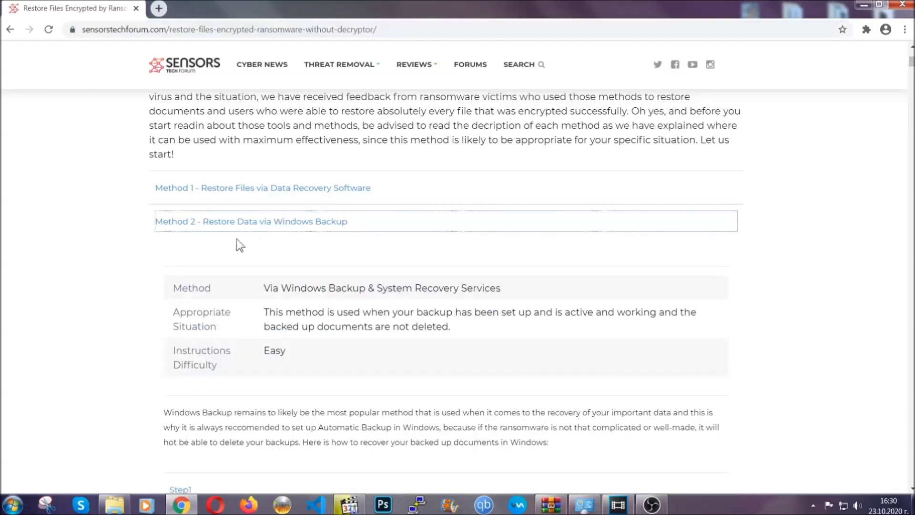
{"action": "left_click_drag", "start_coordinate": [267, 287], "coordinate": [328, 365]}
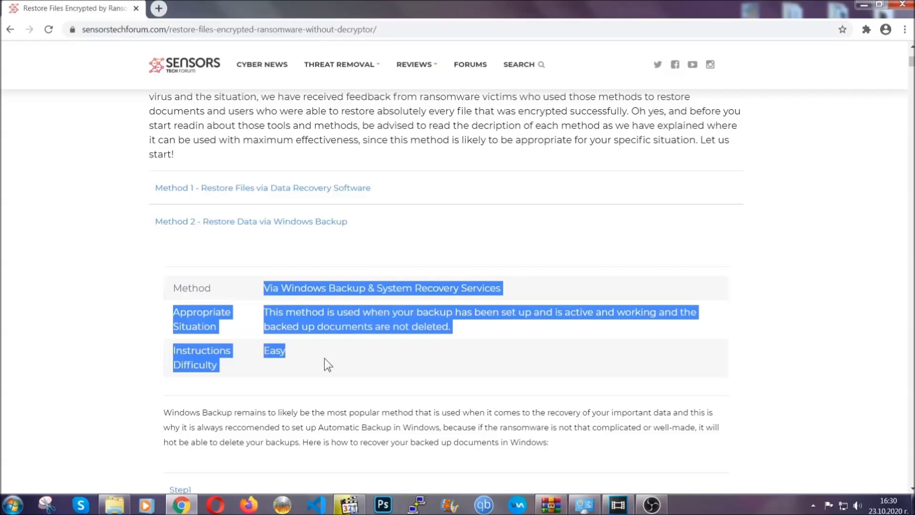
{"action": "left_click", "coordinate": [327, 365]}
{"action": "scroll", "coordinate": [329, 362], "scroll_direction": "down", "scroll_amount": 5}
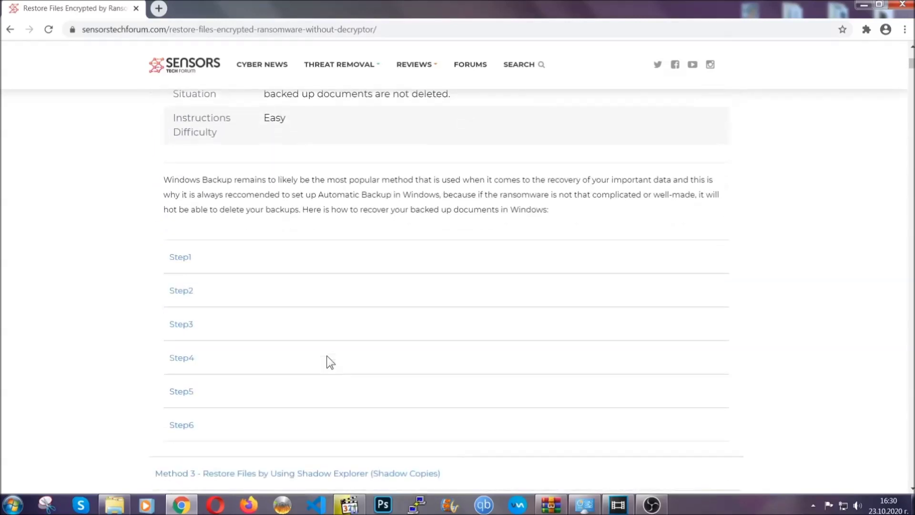
Expand the Step1, Step2 and Step3 instructions under Method 2.
{"action": "left_click", "coordinate": [188, 251]}
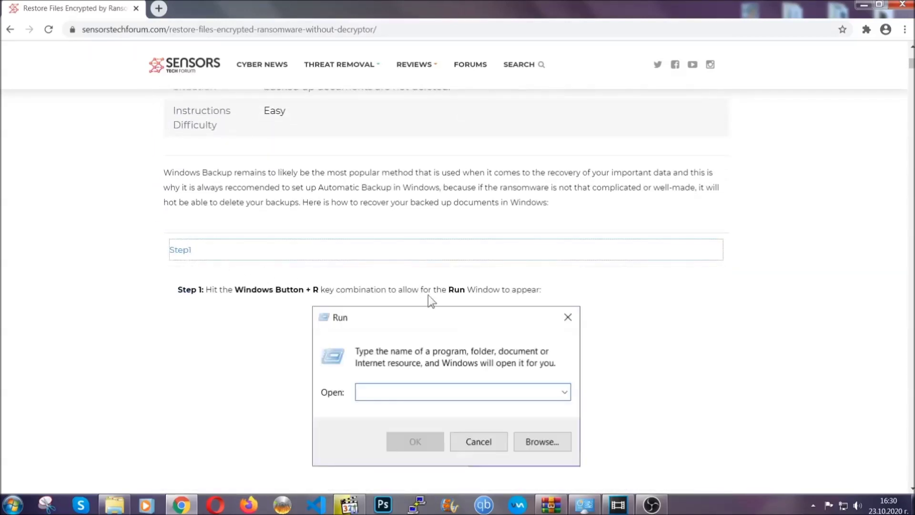
{"action": "scroll", "coordinate": [422, 293], "scroll_direction": "down", "scroll_amount": 5}
{"action": "left_click", "coordinate": [219, 299]}
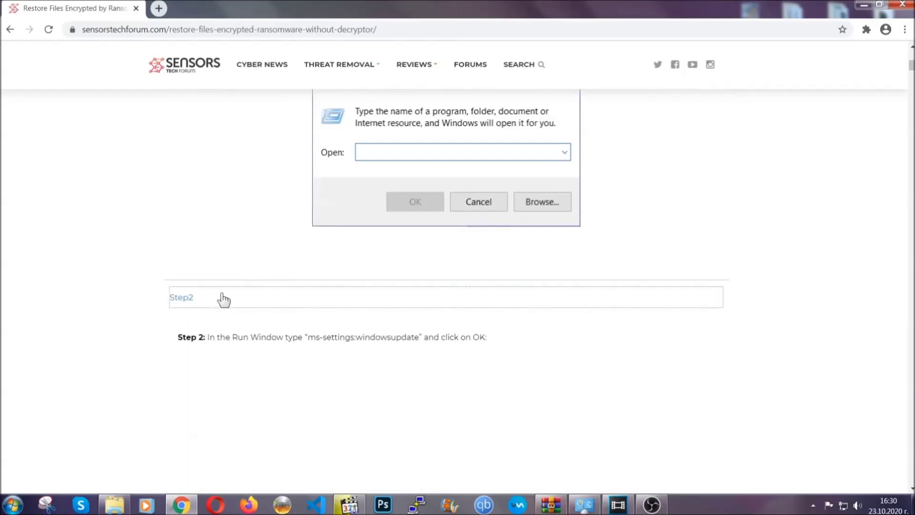
{"action": "scroll", "coordinate": [410, 307], "scroll_direction": "down", "scroll_amount": 5}
{"action": "left_click", "coordinate": [266, 347]}
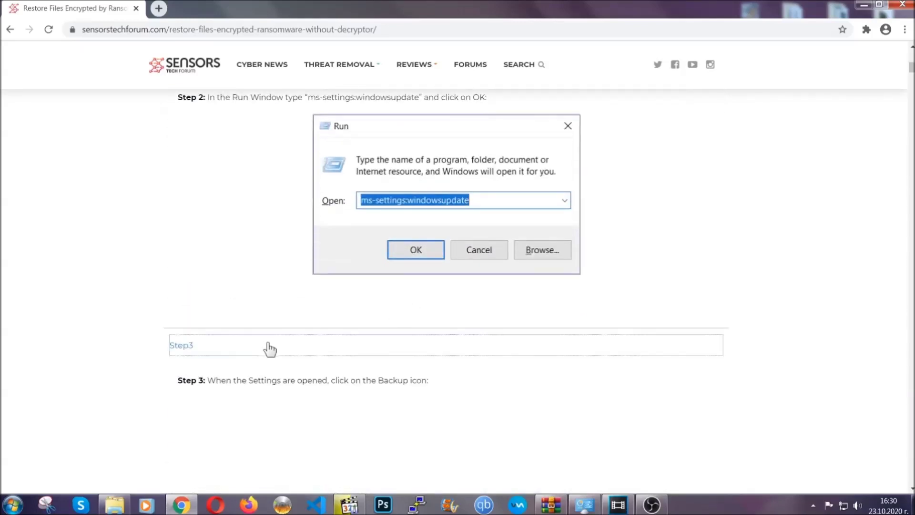
Read through the expanded steps, then minimize Chrome to show the desktop.
{"action": "scroll", "coordinate": [382, 318], "scroll_direction": "down", "scroll_amount": 4}
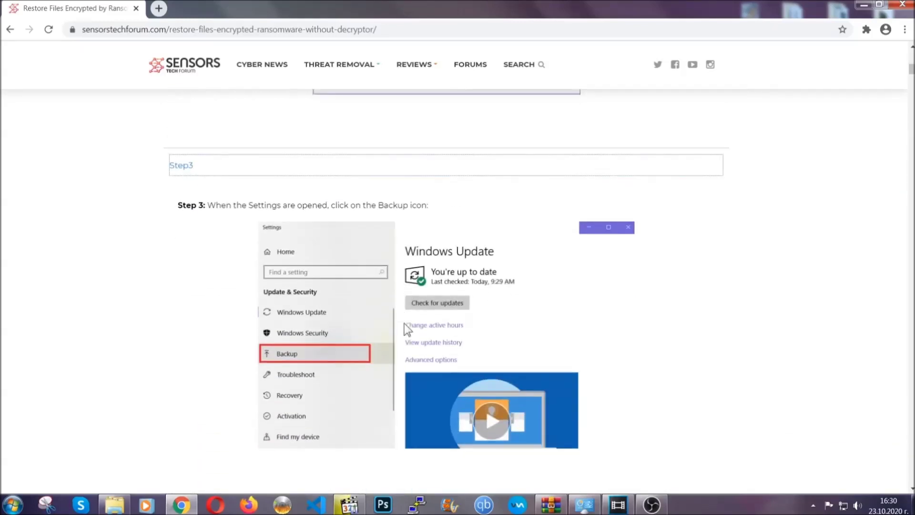
{"action": "scroll", "coordinate": [403, 326], "scroll_direction": "down", "scroll_amount": 5}
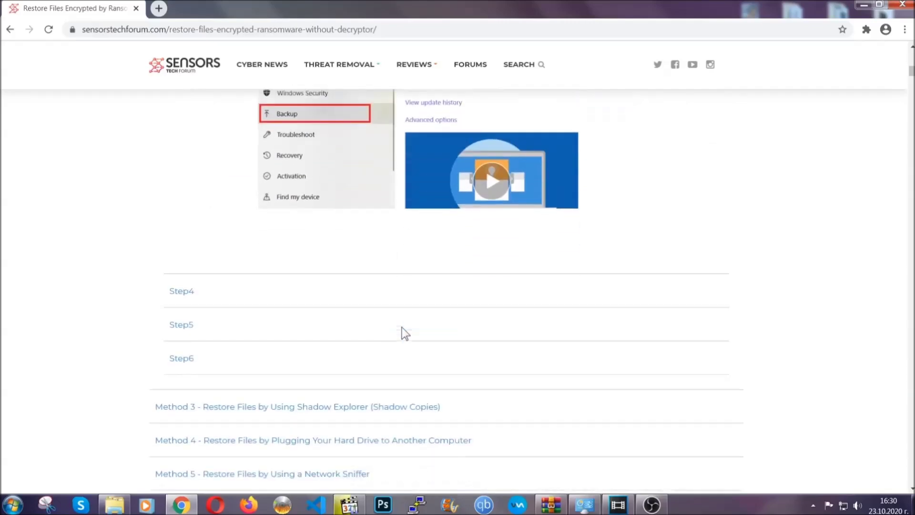
{"action": "scroll", "coordinate": [402, 328], "scroll_direction": "down", "scroll_amount": 7}
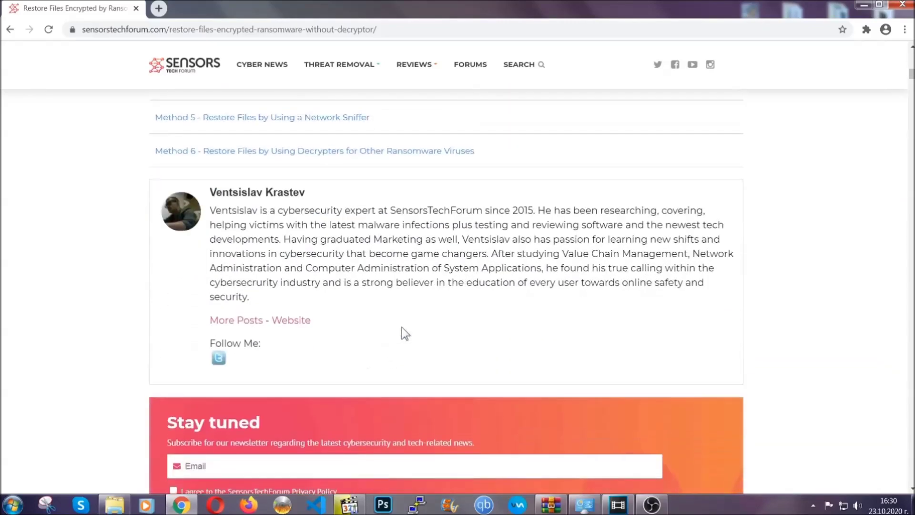
{"action": "scroll", "coordinate": [401, 327], "scroll_direction": "up", "scroll_amount": 20}
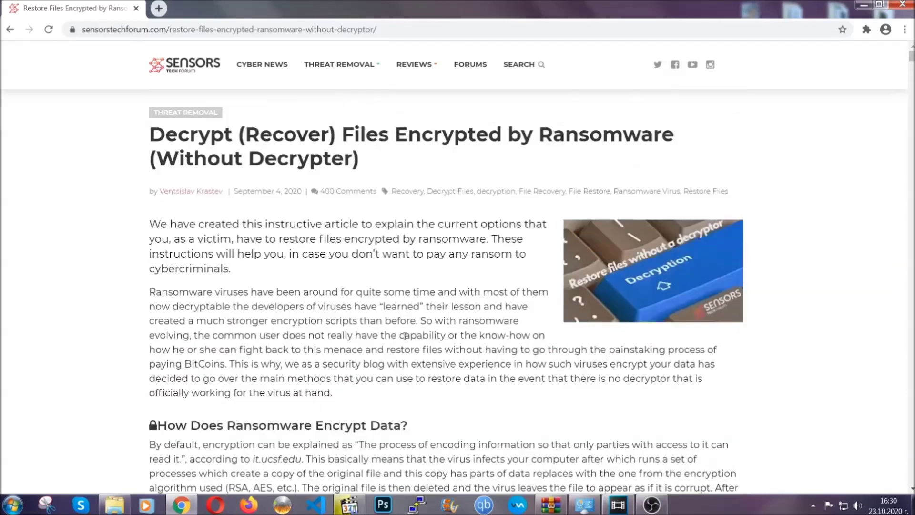
{"action": "left_click", "coordinate": [863, 4]}
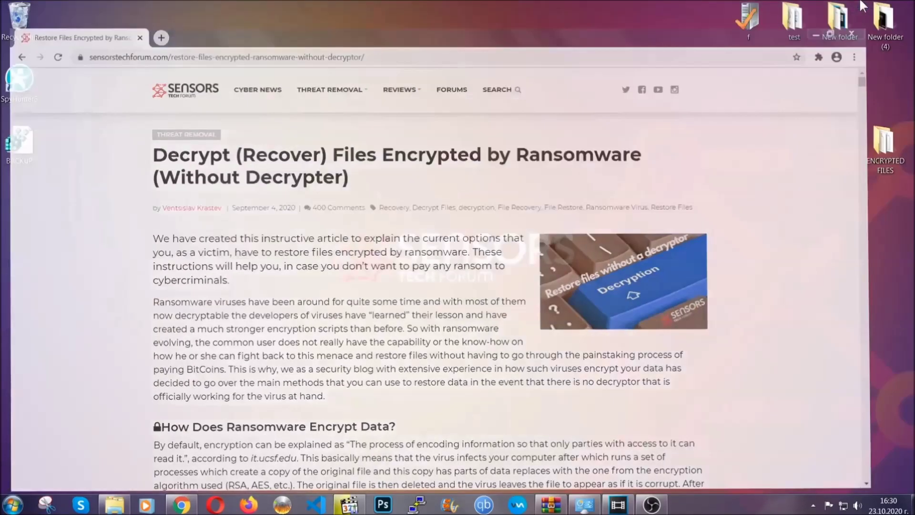